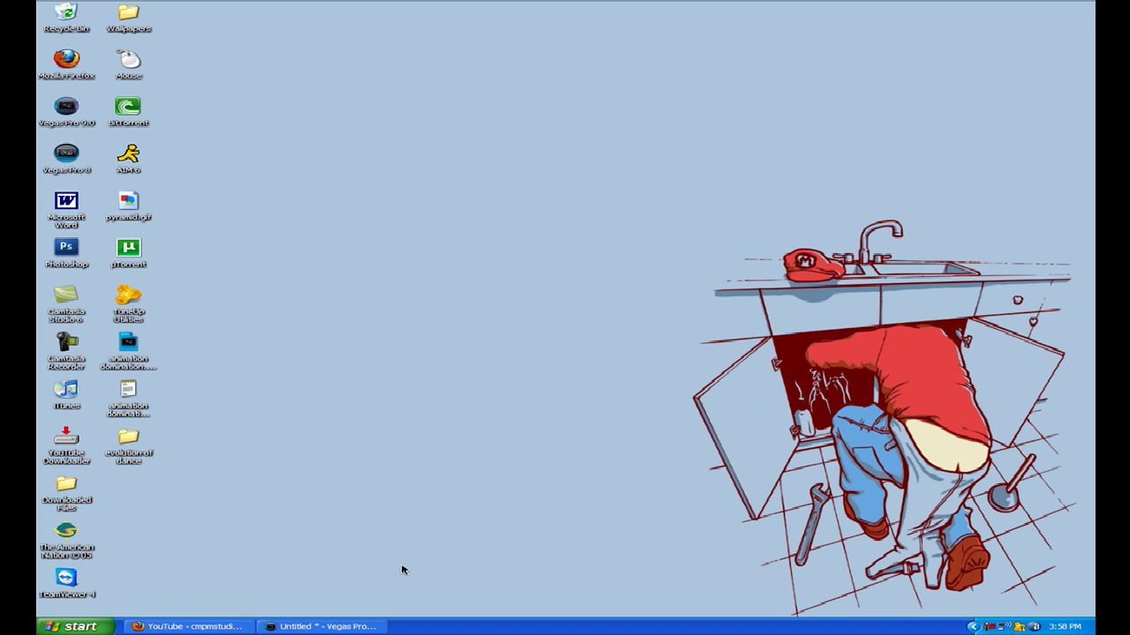
Step: Switch to Vegas Pro 9.0 and insert an audio track into the empty project
click(347, 628)
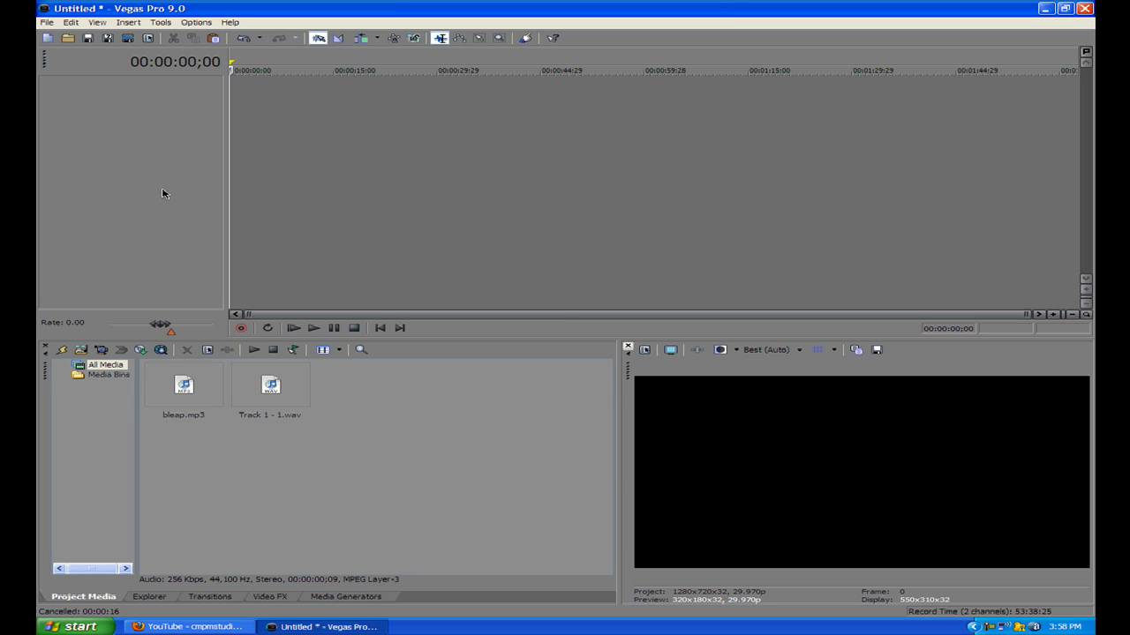
right_click(142, 79)
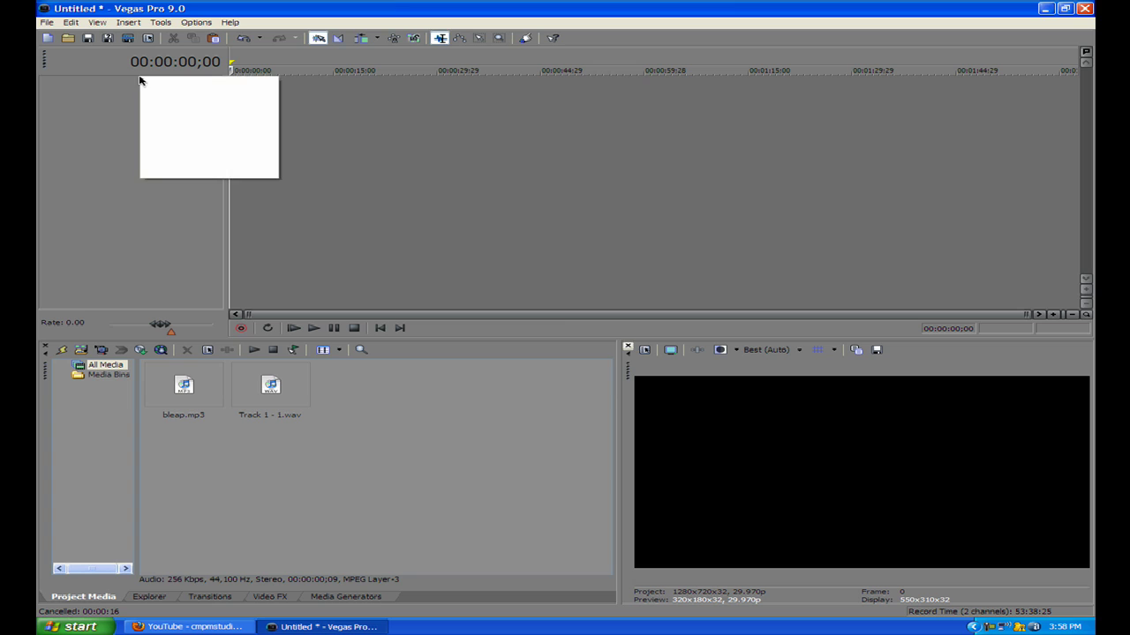
click(71, 105)
right_click(70, 103)
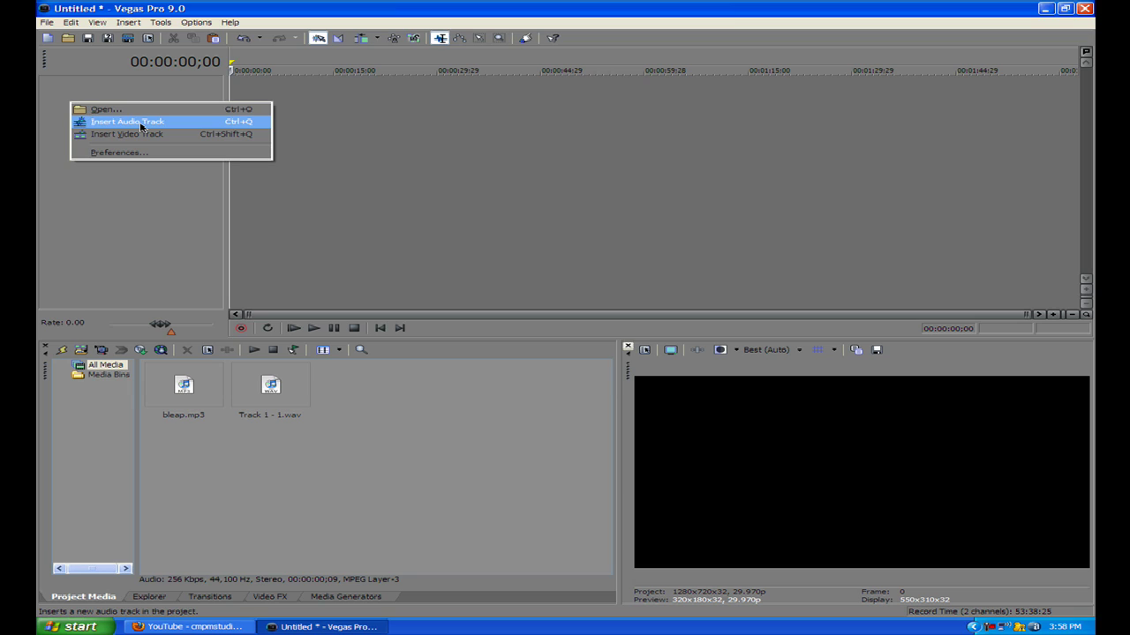
click(140, 128)
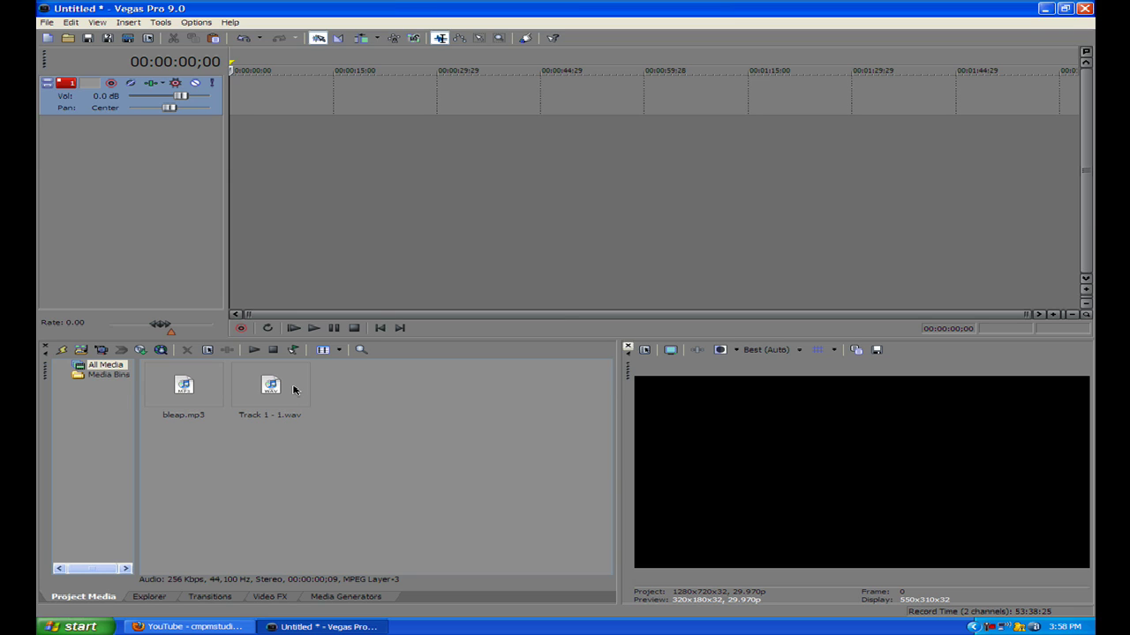
Step: Place Track 1 - 1.wav at the very start of the audio track
drag(292, 393, 230, 92)
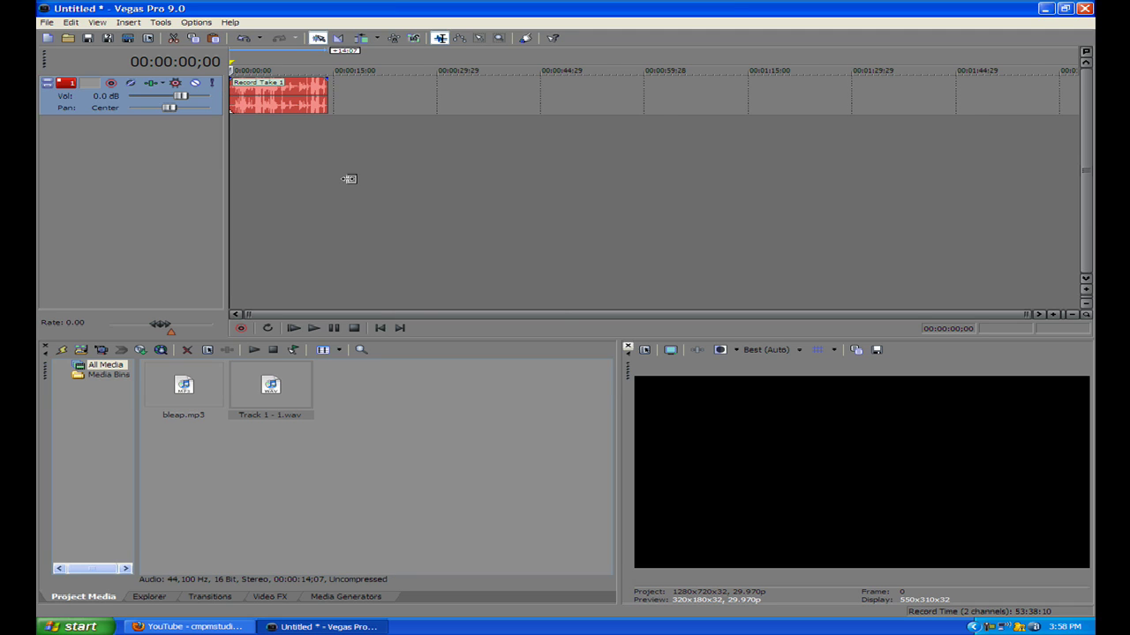
scroll(347, 168, up, 4)
scroll(405, 241, up, 3)
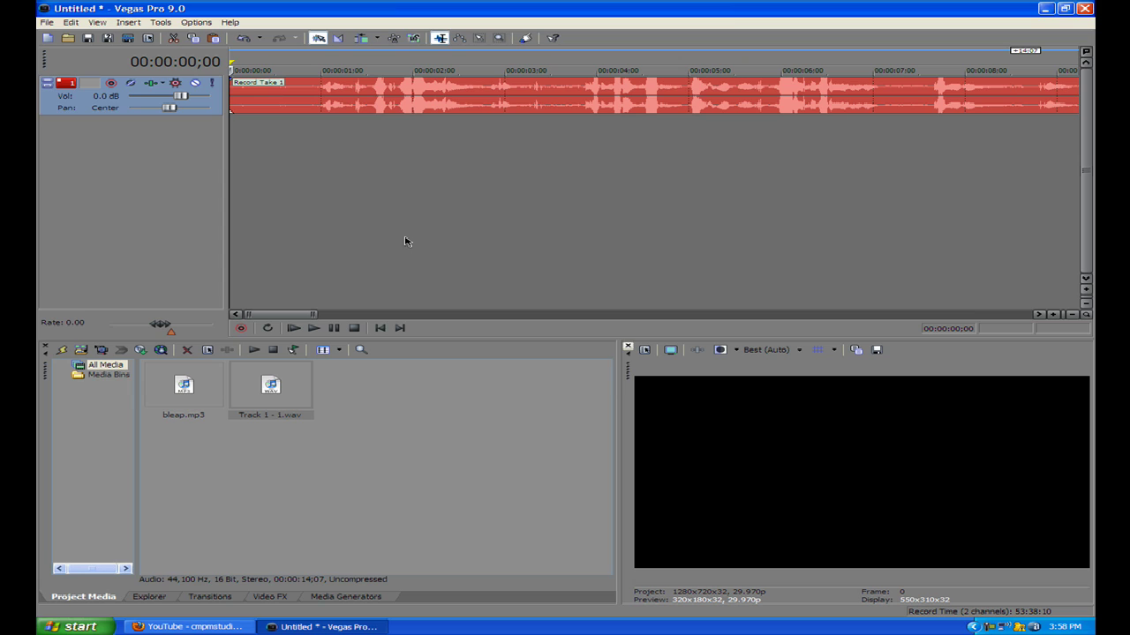
Step: Play the opening seconds of the recording from 00:00:00;08 to locate the word for bleeping
click(370, 101)
click(296, 105)
click(253, 105)
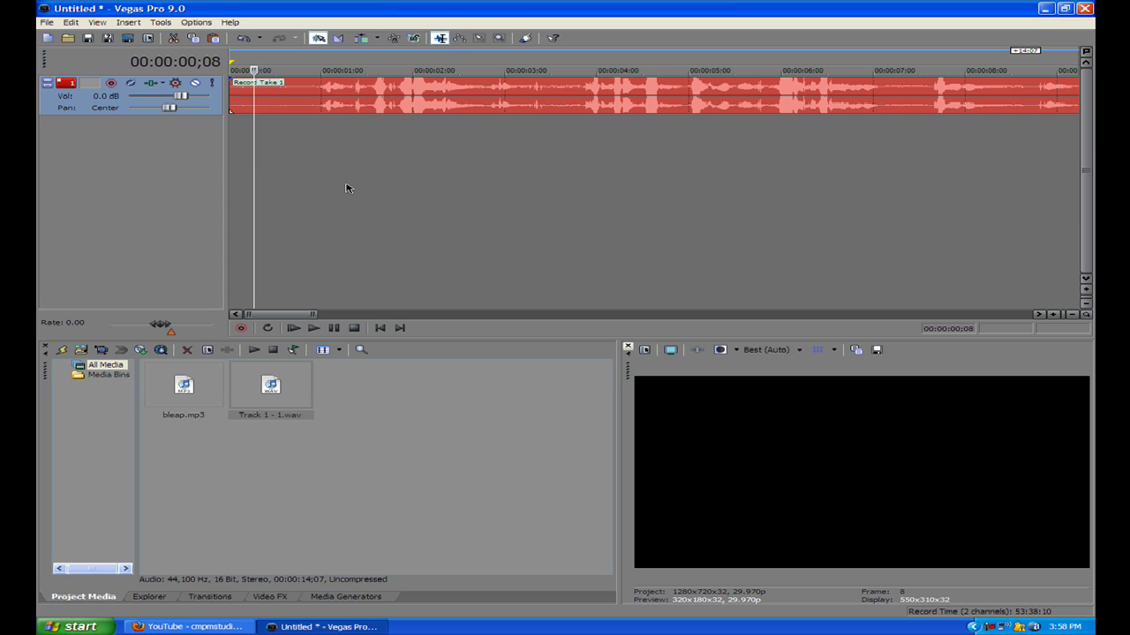
key(space)
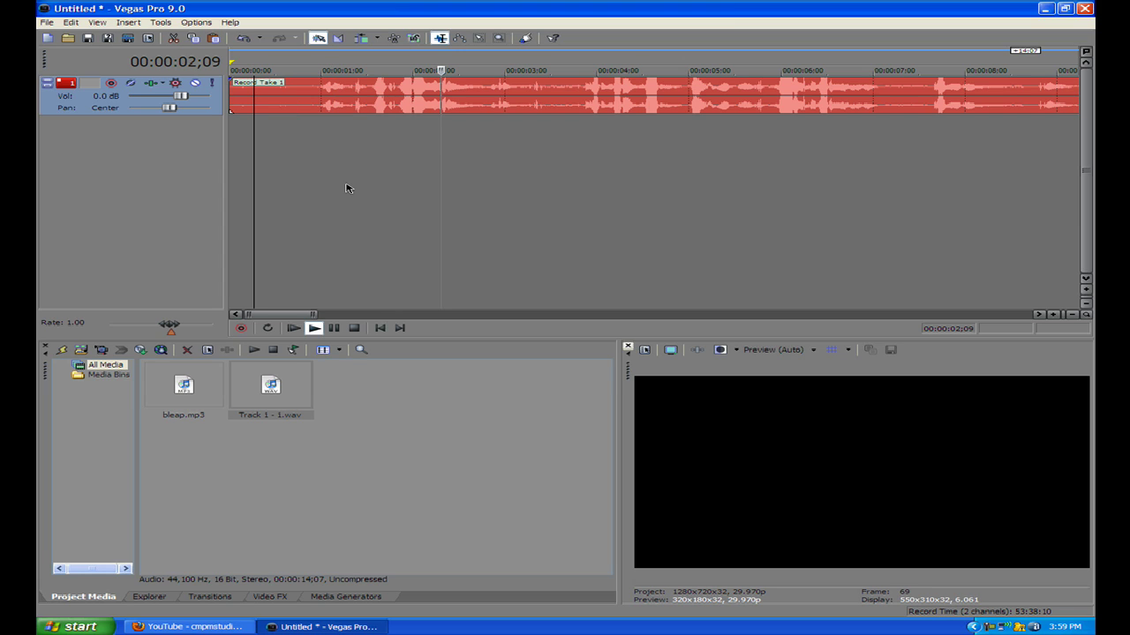
key(Return)
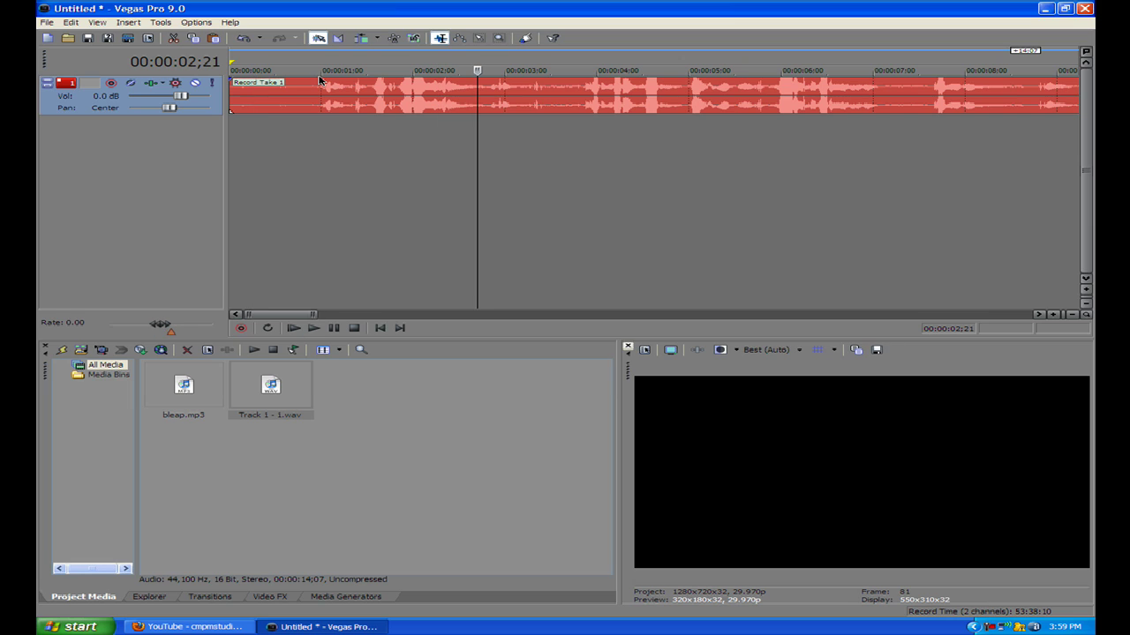
Step: Split the recording at 00:00:01;15 and just after the loud waveform peak that follows
click(364, 95)
key(Right)
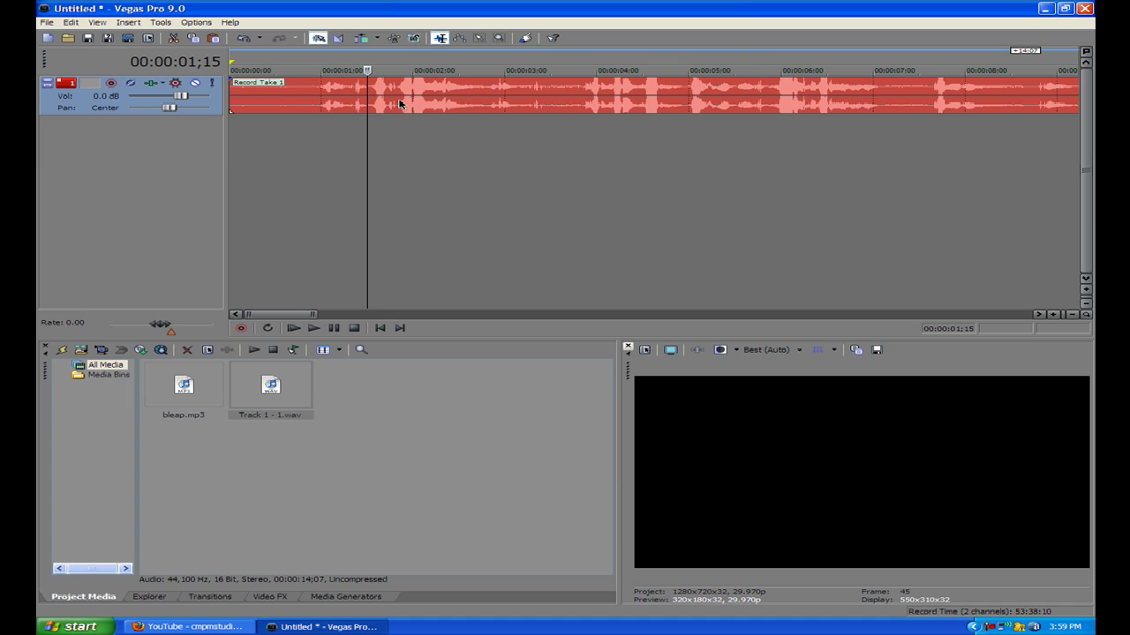
key(s)
scroll(441, 132, up, 3)
scroll(495, 131, down, 2)
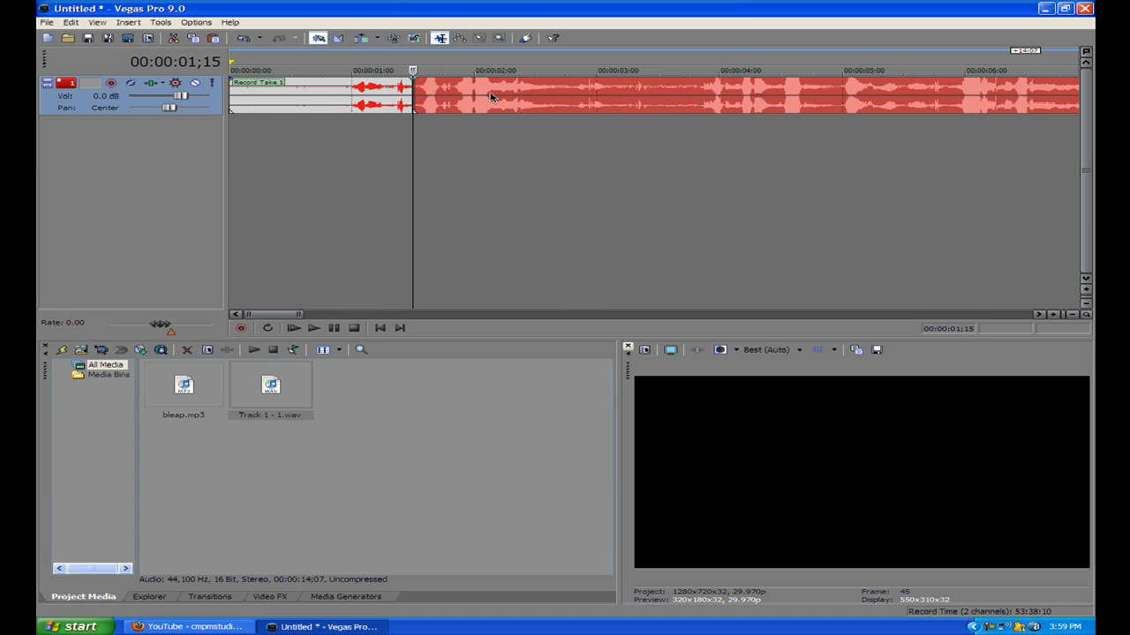
click(442, 99)
key(s)
Step: Delete the short segment between the two splits and place bleap.mp3 in the gap
click(429, 102)
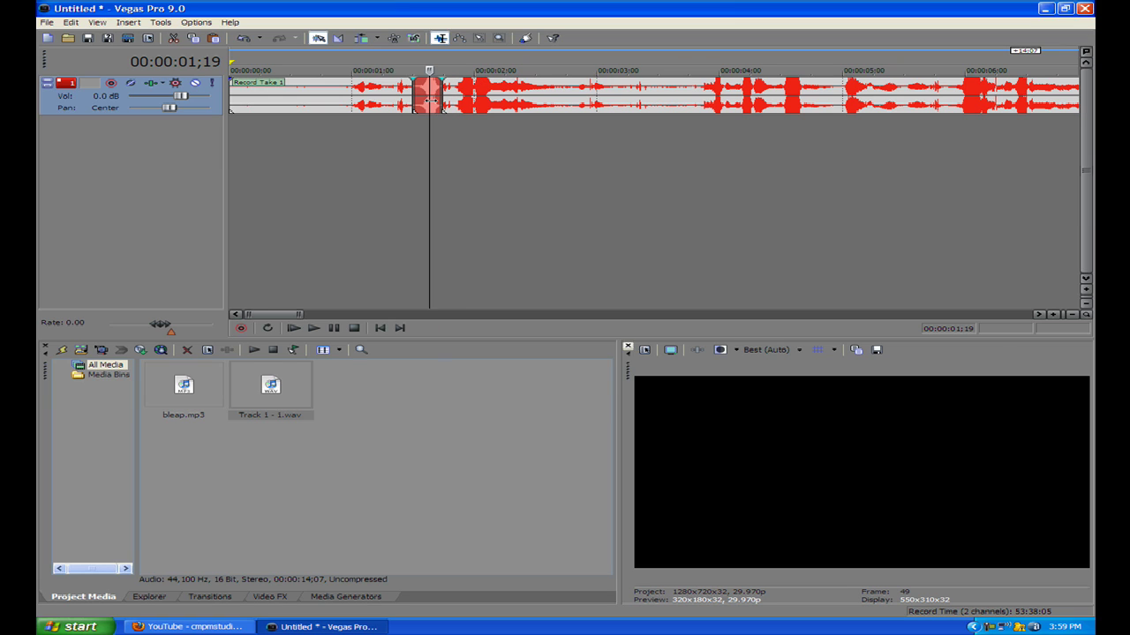
key(Delete)
drag(183, 381, 426, 104)
scroll(279, 106, down, 5)
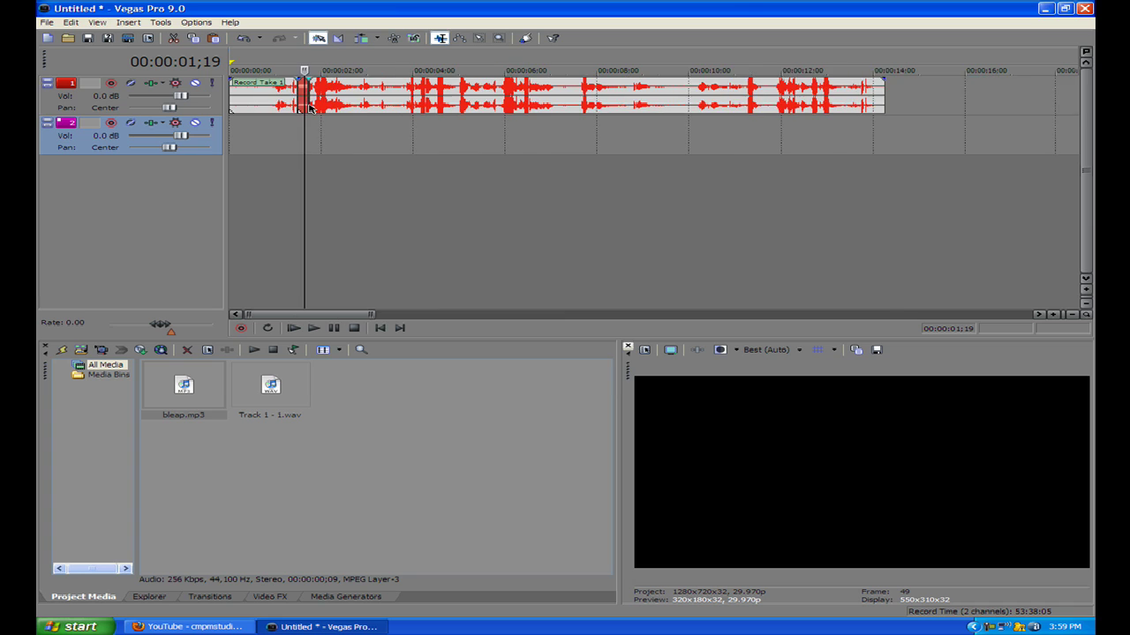
Step: Delete the empty second audio track
right_click(80, 149)
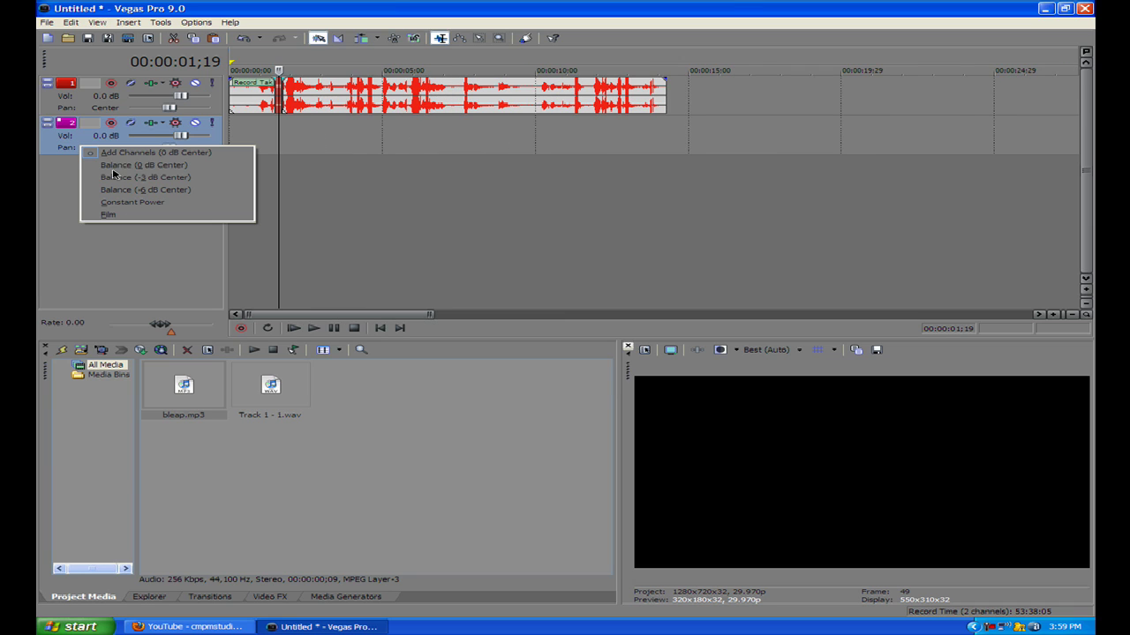
click(47, 146)
right_click(47, 144)
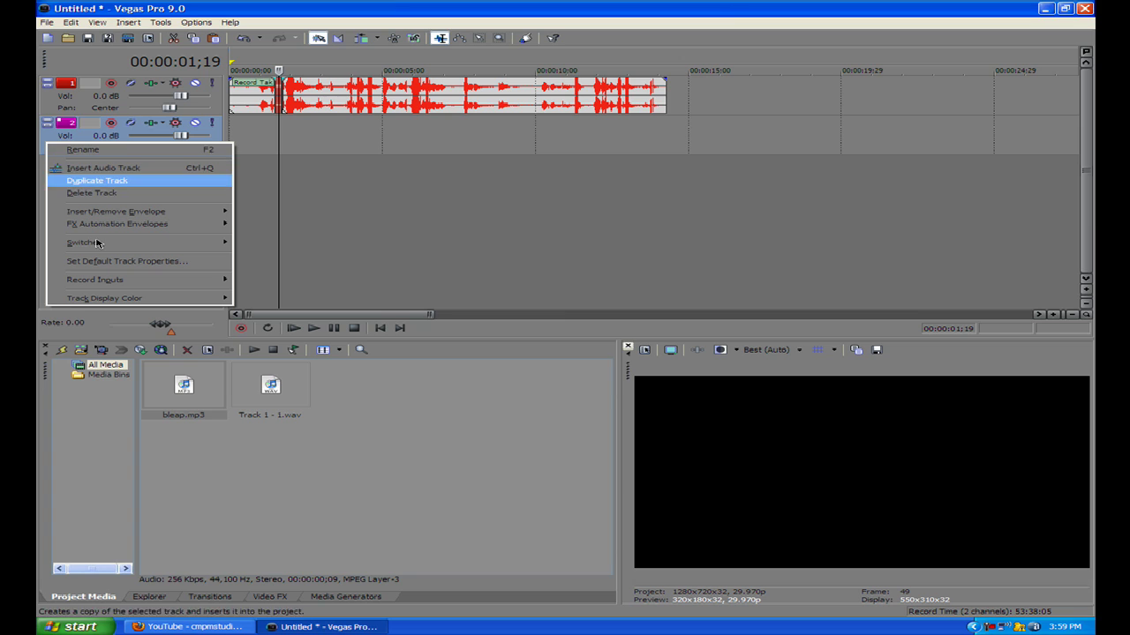
click(132, 192)
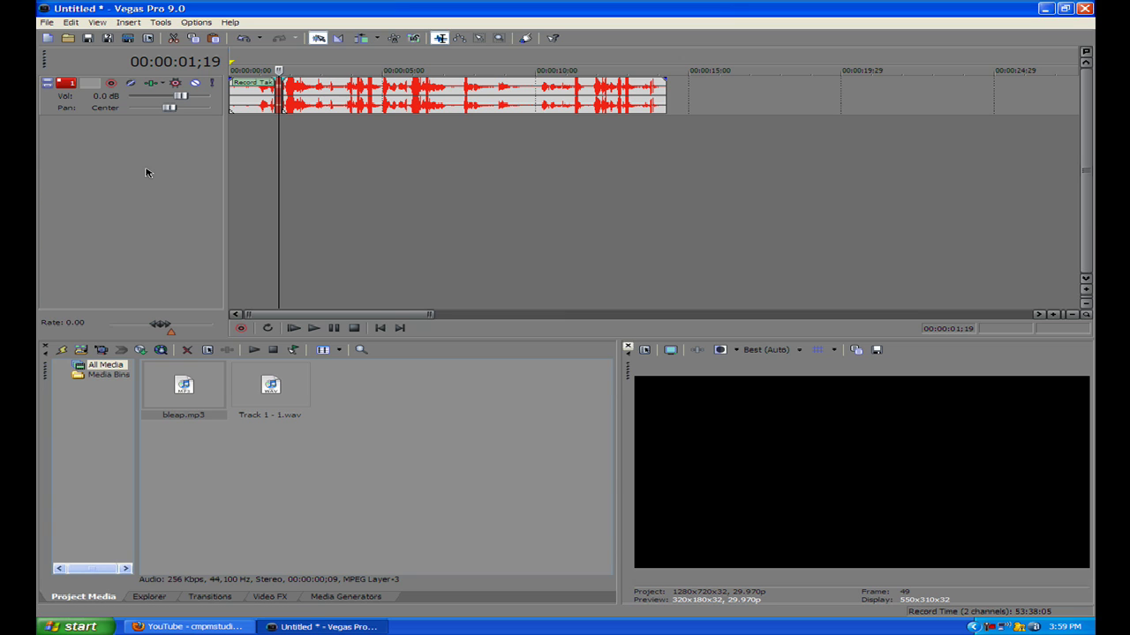
Step: Play the edited recording from its start through the bleep
click(251, 102)
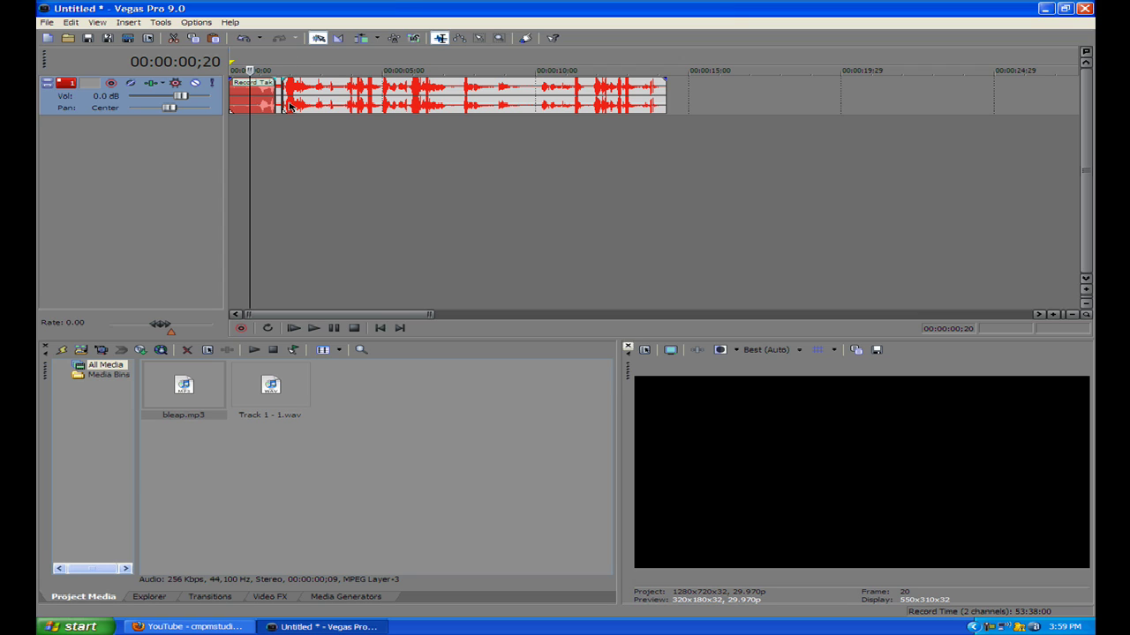
key(ctrl+Home)
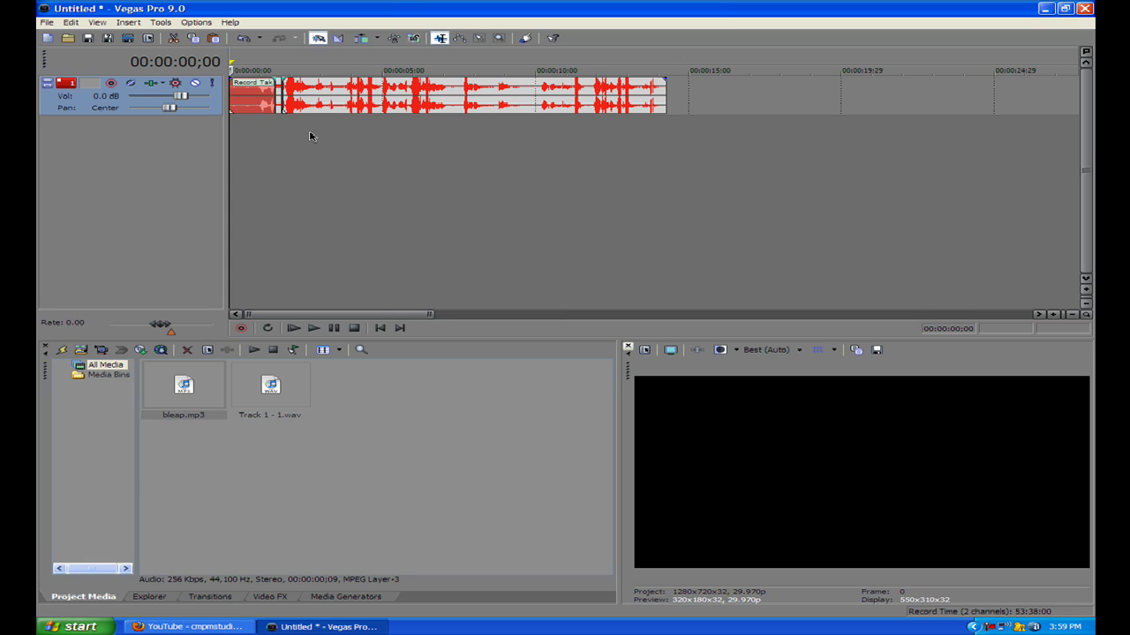
key(space)
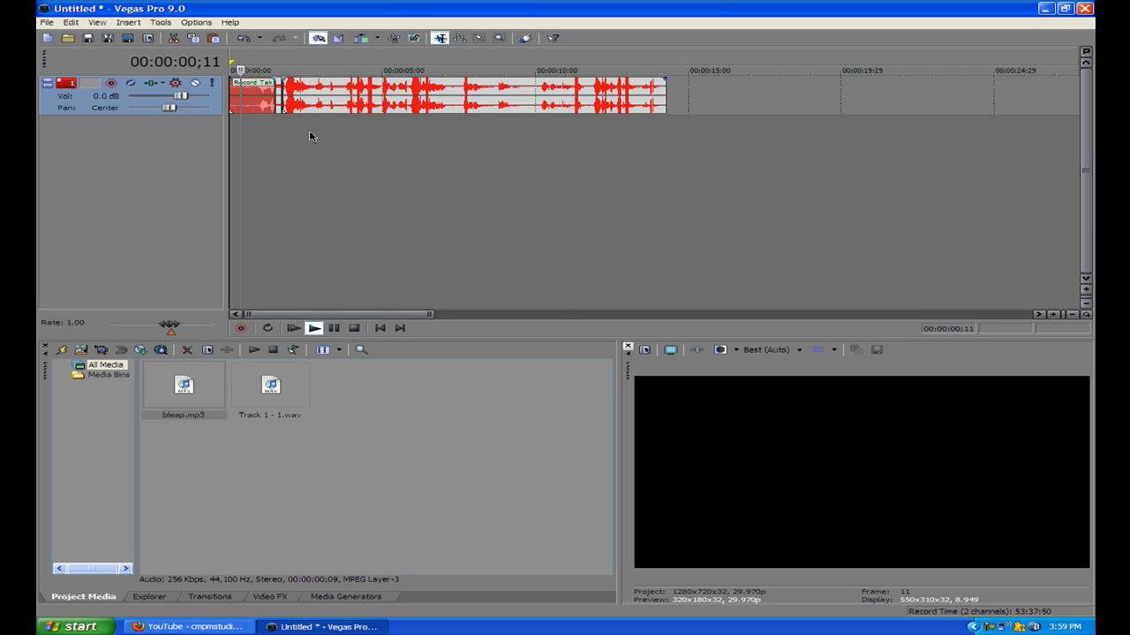
click(309, 136)
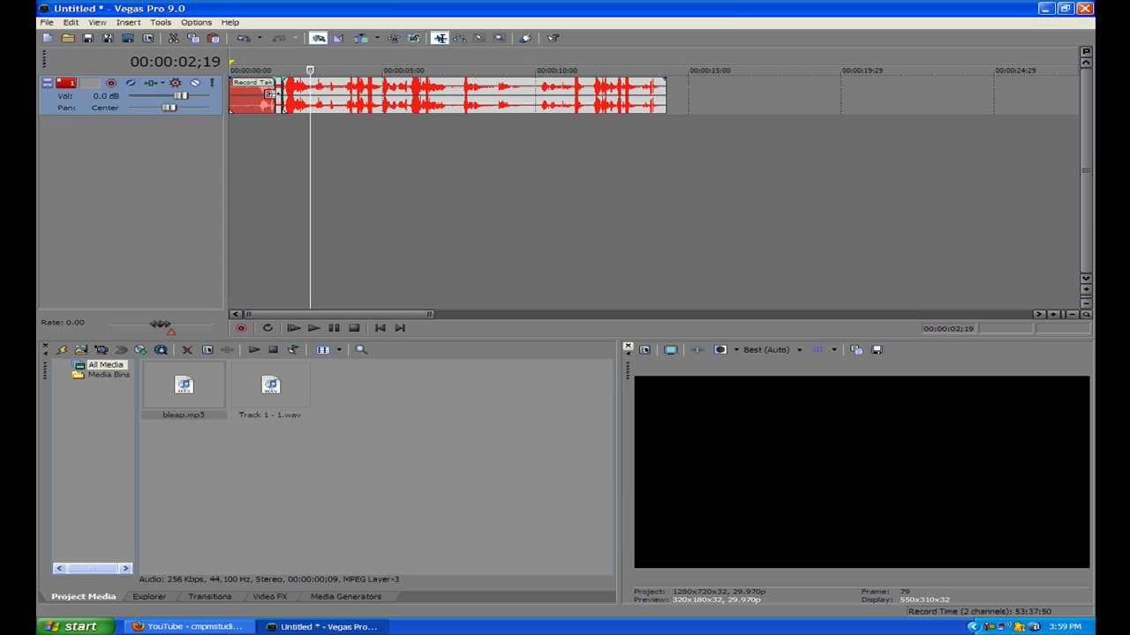
Step: Extend the bleep clip's start about 9 frames earlier and play the recording from the beginning
drag(267, 96, 262, 103)
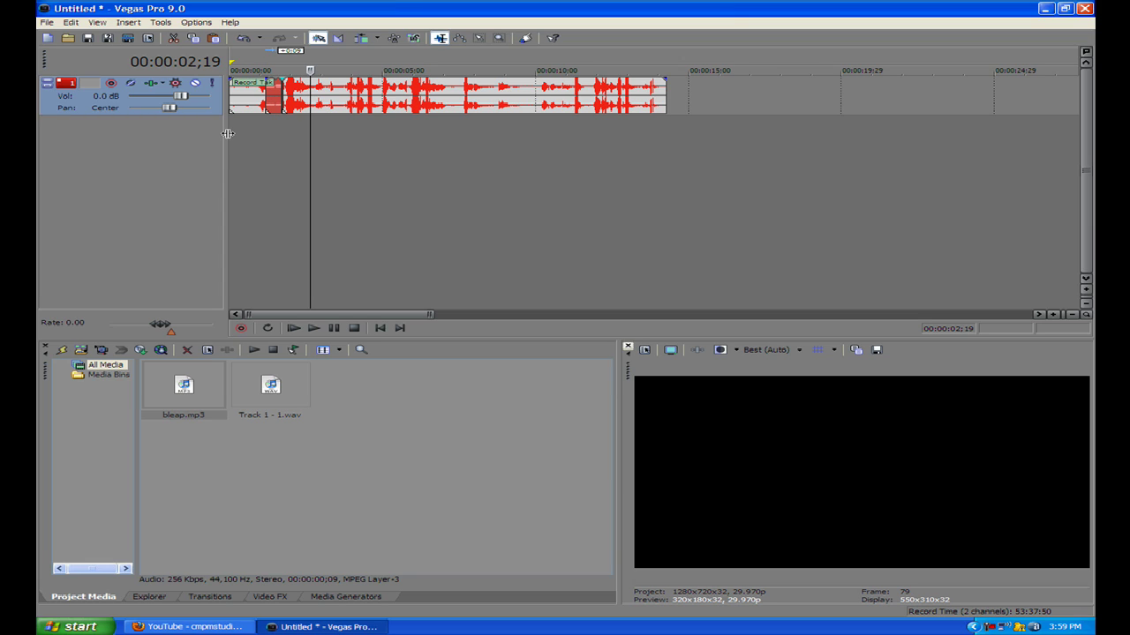
click(239, 110)
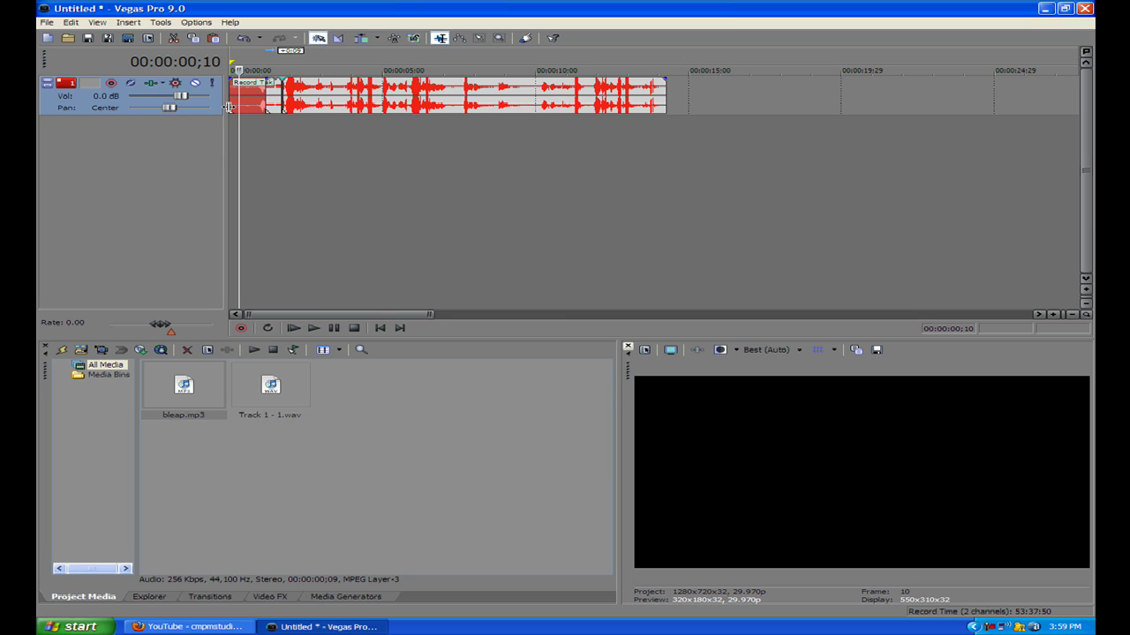
key(ctrl+Home)
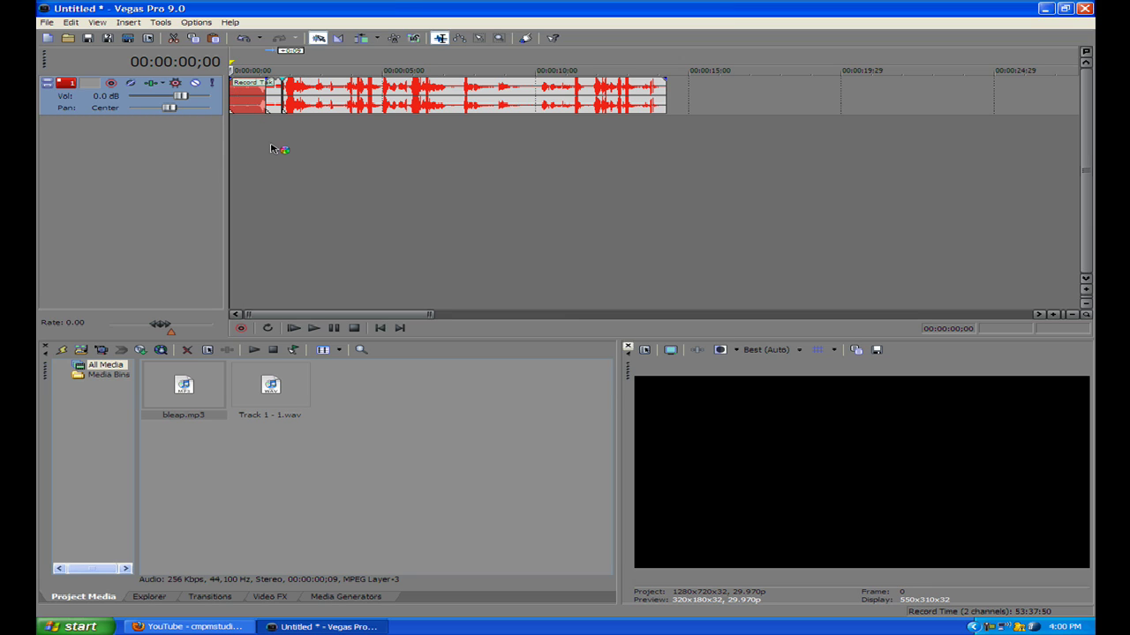
key(space)
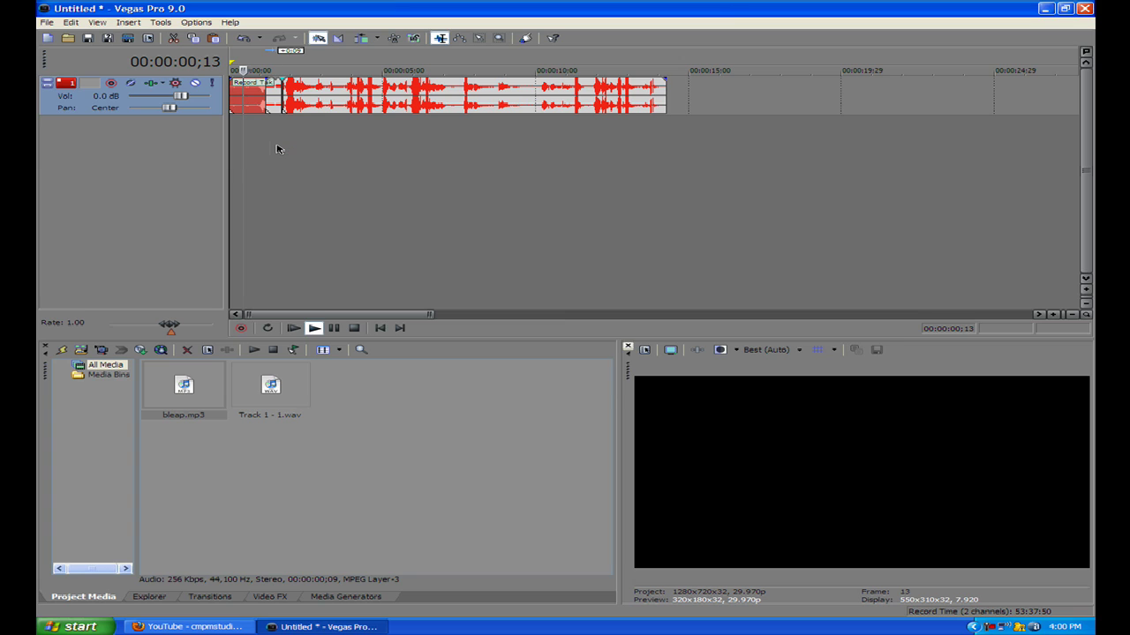
key(space)
Step: Delete the bleep clip between the two parts of the recording
click(271, 101)
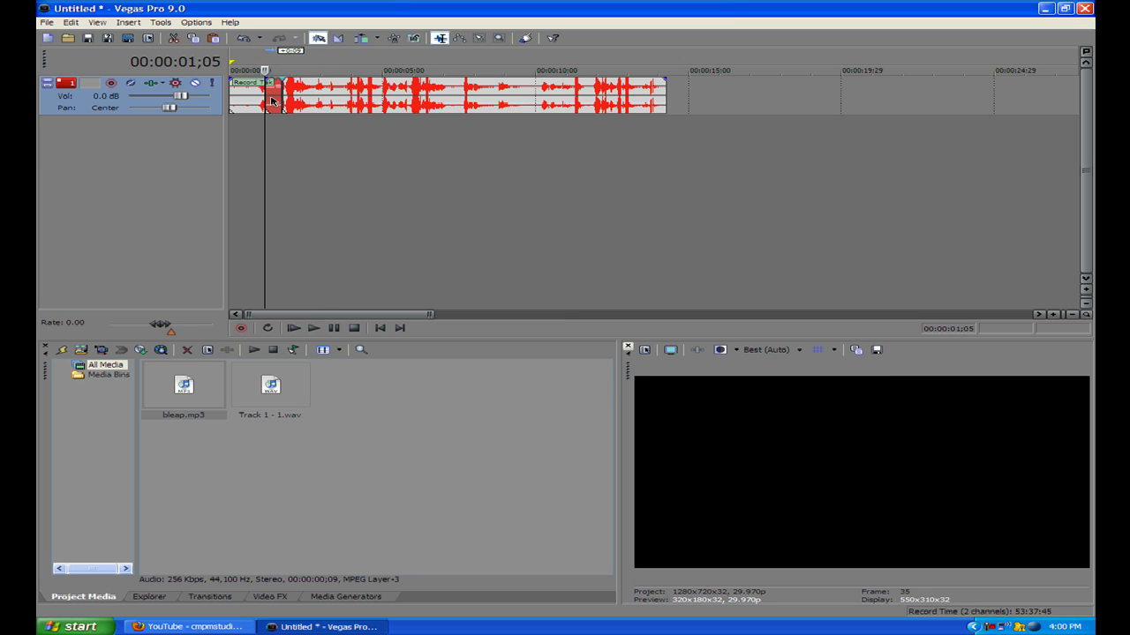
click(275, 99)
key(Delete)
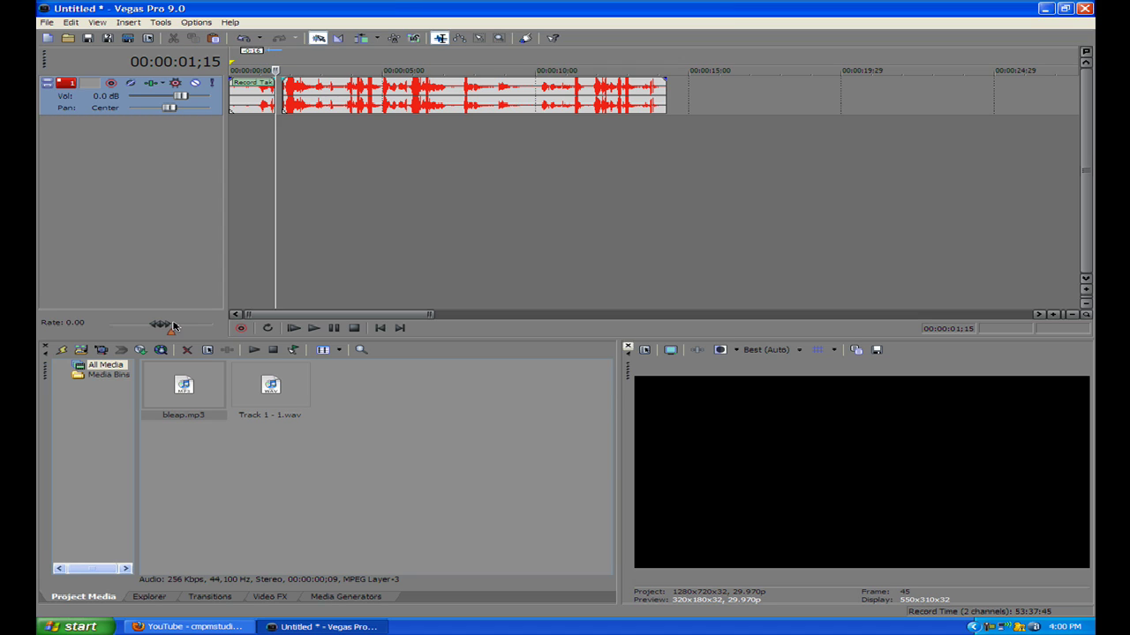
Step: Replace the two leftover recording clips with a fresh Track 1 - 1.wav at the start of the audio track
click(292, 97)
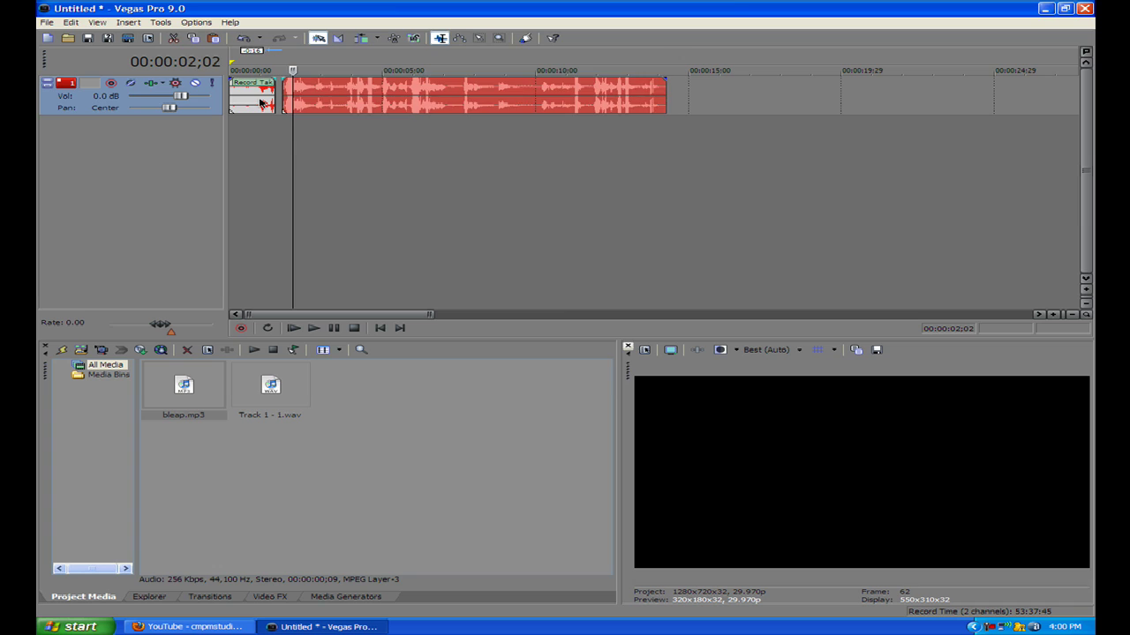
key(Delete)
click(260, 103)
key(Delete)
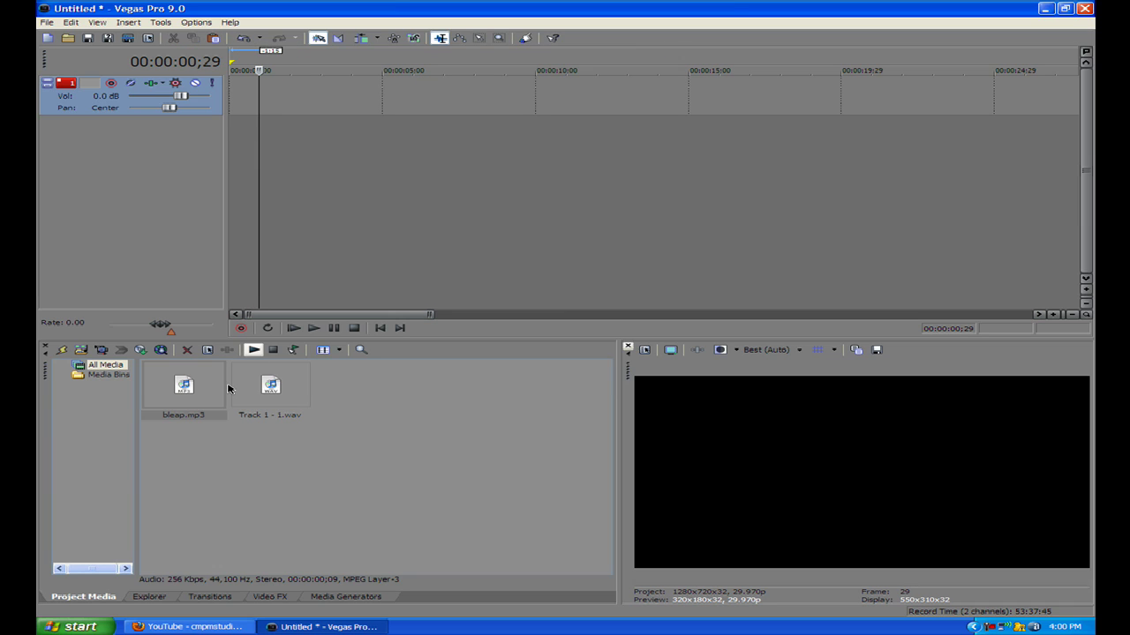
drag(265, 390, 231, 87)
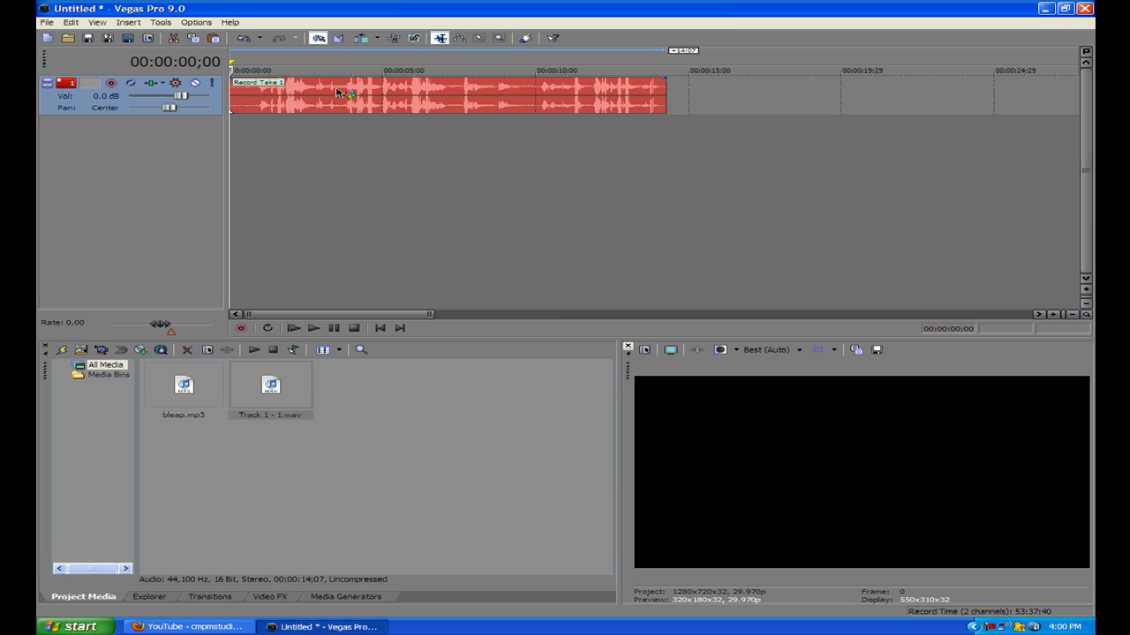
Step: Raise the audio track's volume to 12.0 dB and play the beginning of the recording
drag(182, 95, 220, 97)
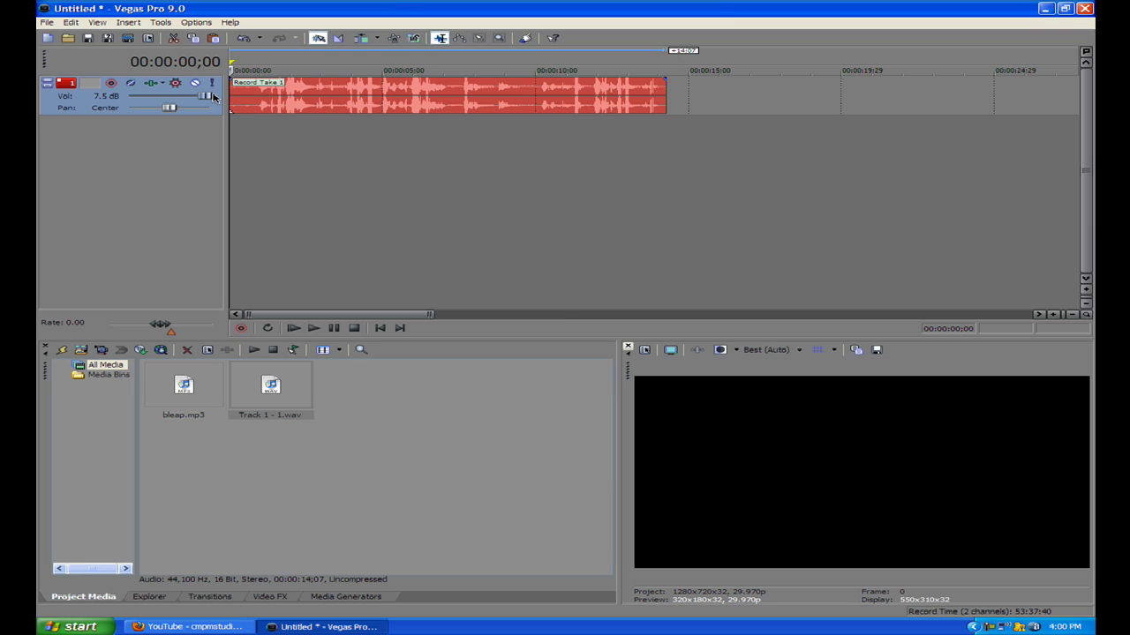
click(284, 98)
click(254, 97)
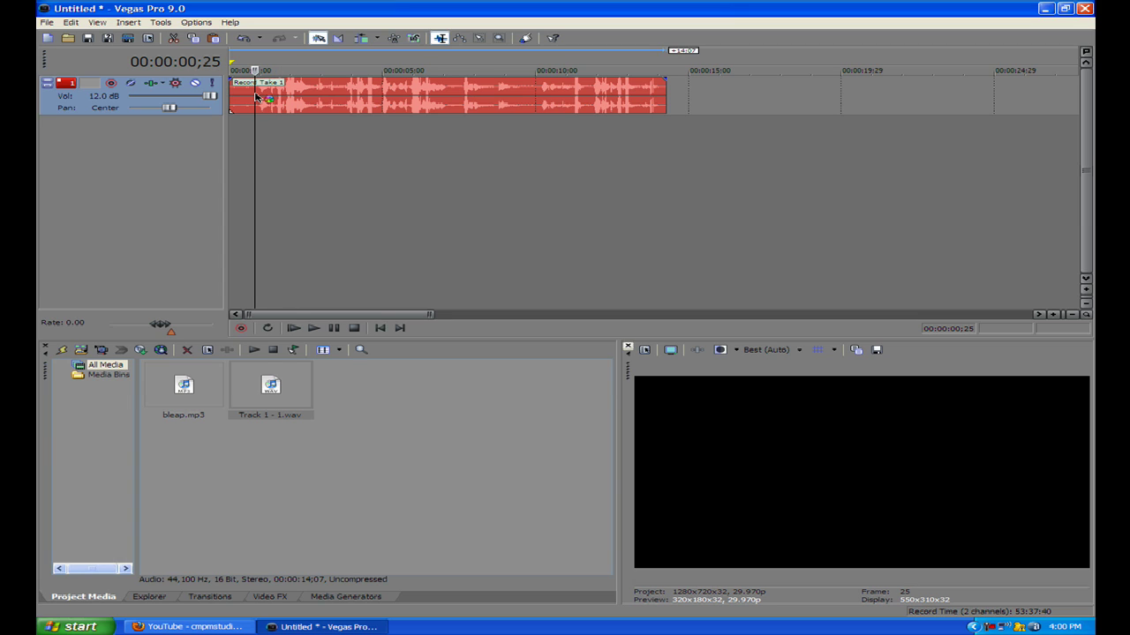
key(space)
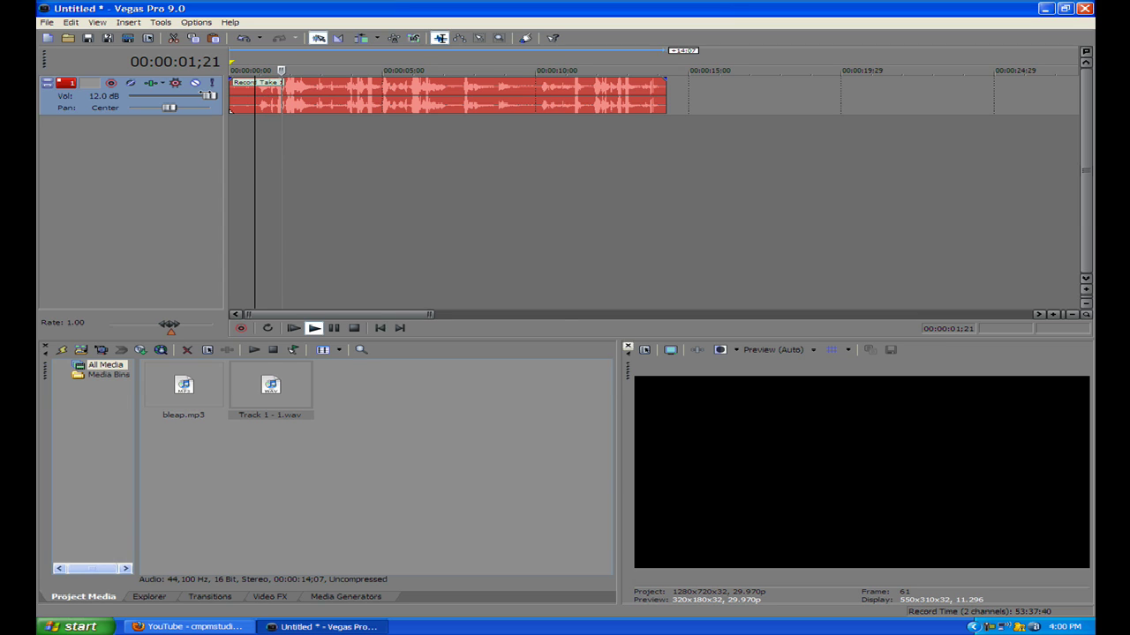
key(space)
Step: Play the recording with the track volume lowered to -32.5 dB, and return the volume to 0.0 dB
drag(215, 98, 148, 99)
click(257, 99)
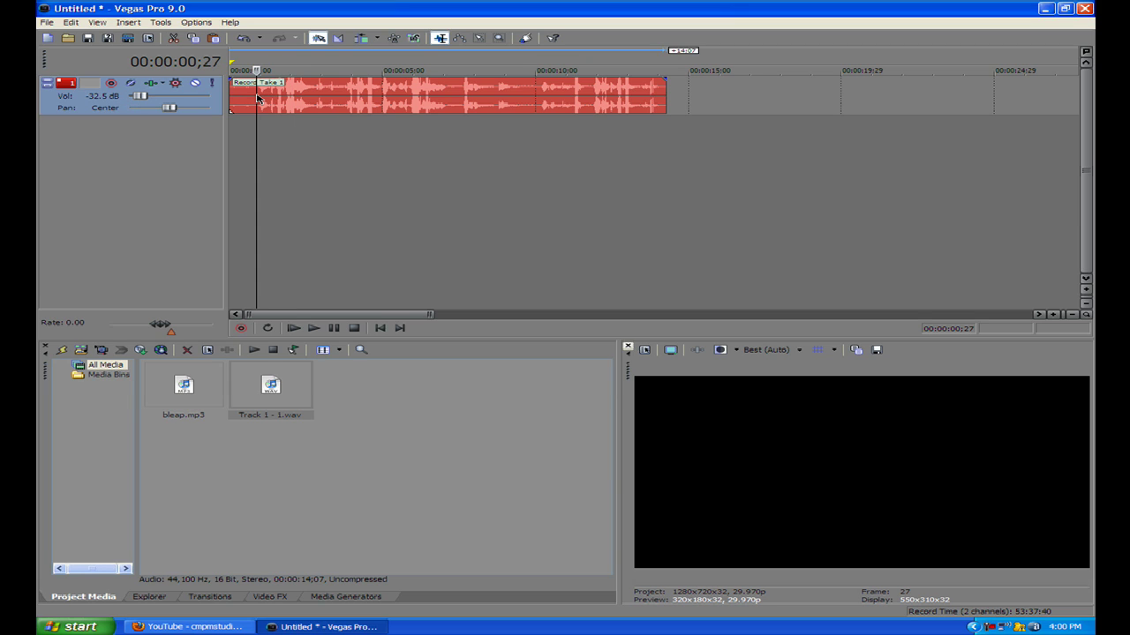
key(space)
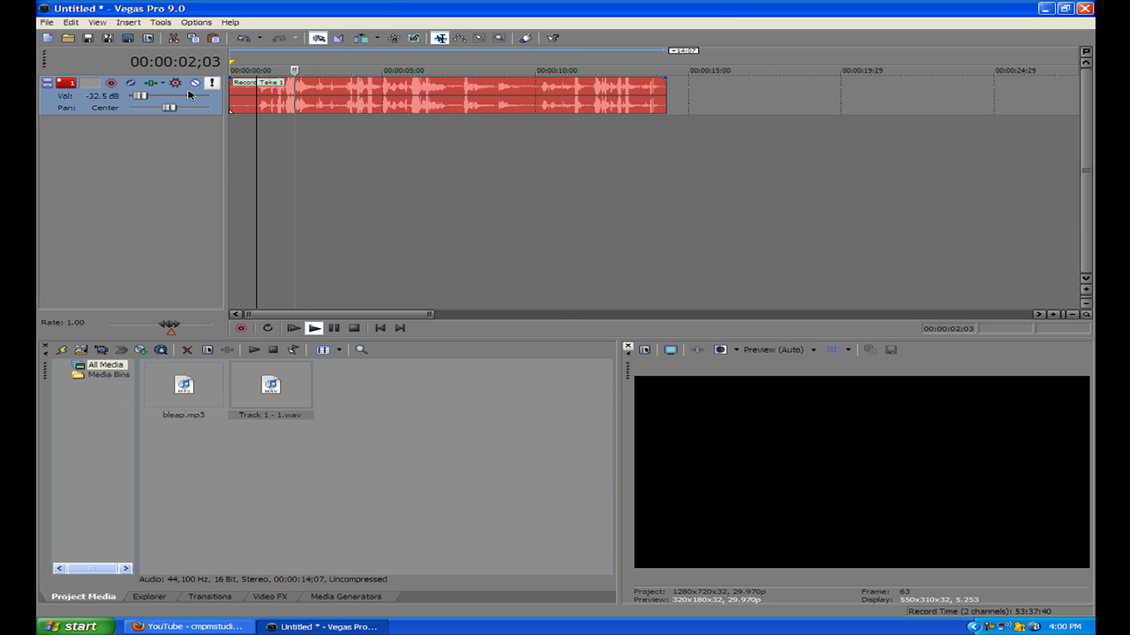
key(space)
drag(142, 97, 183, 97)
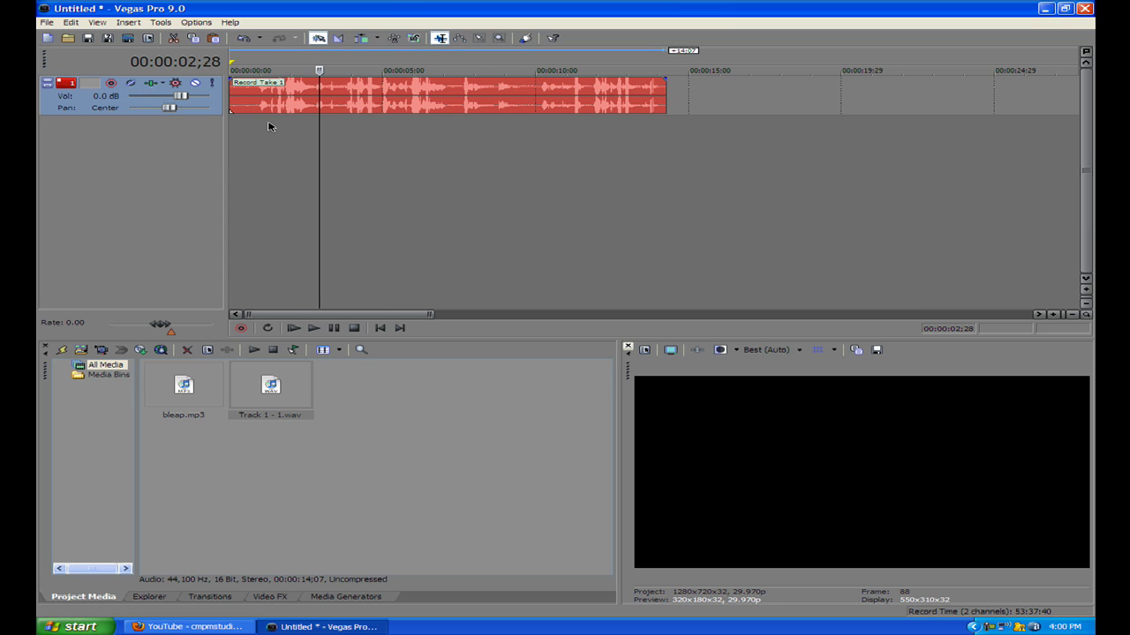
Step: Move the cursor to the start of the recording and insert a volume envelope on the audio track
click(245, 104)
click(233, 104)
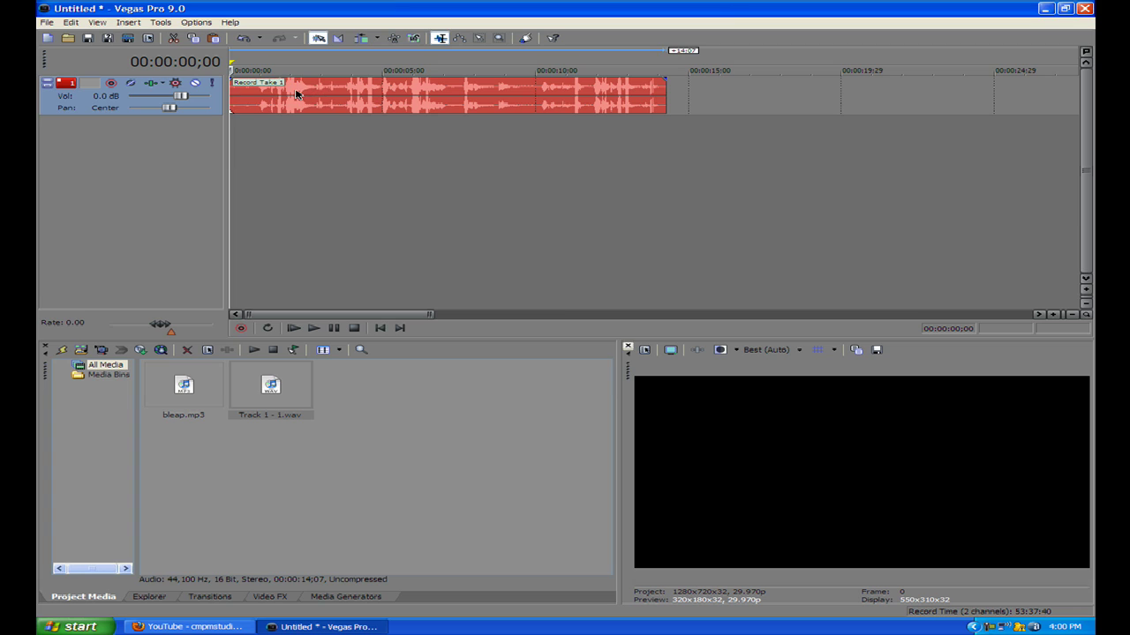
right_click(51, 106)
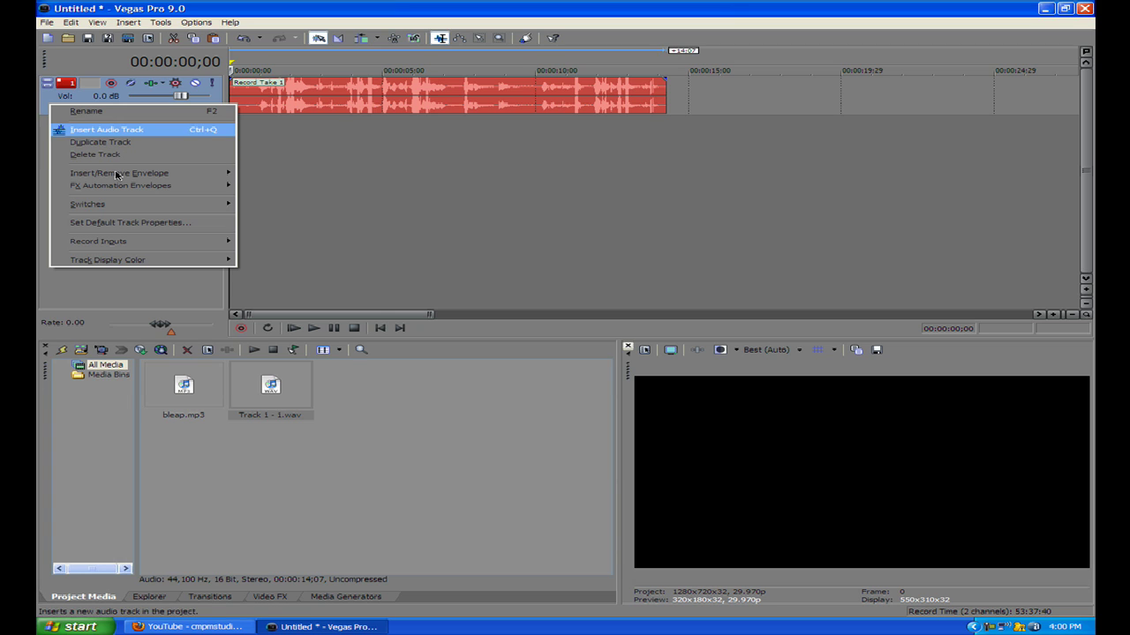
mouse_move(168, 175)
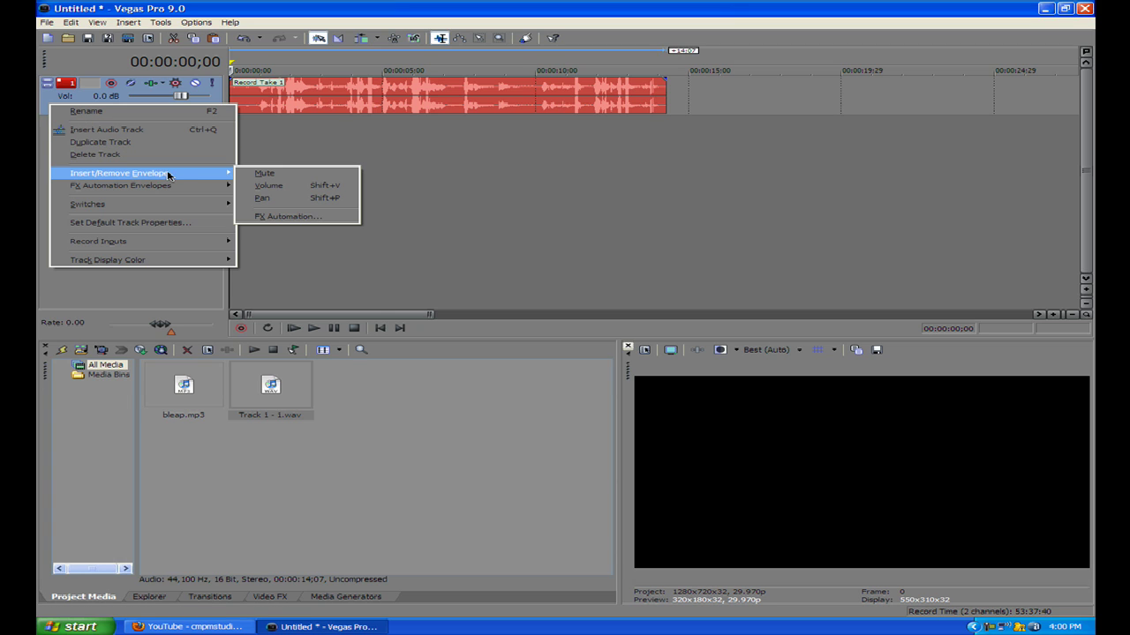
click(270, 186)
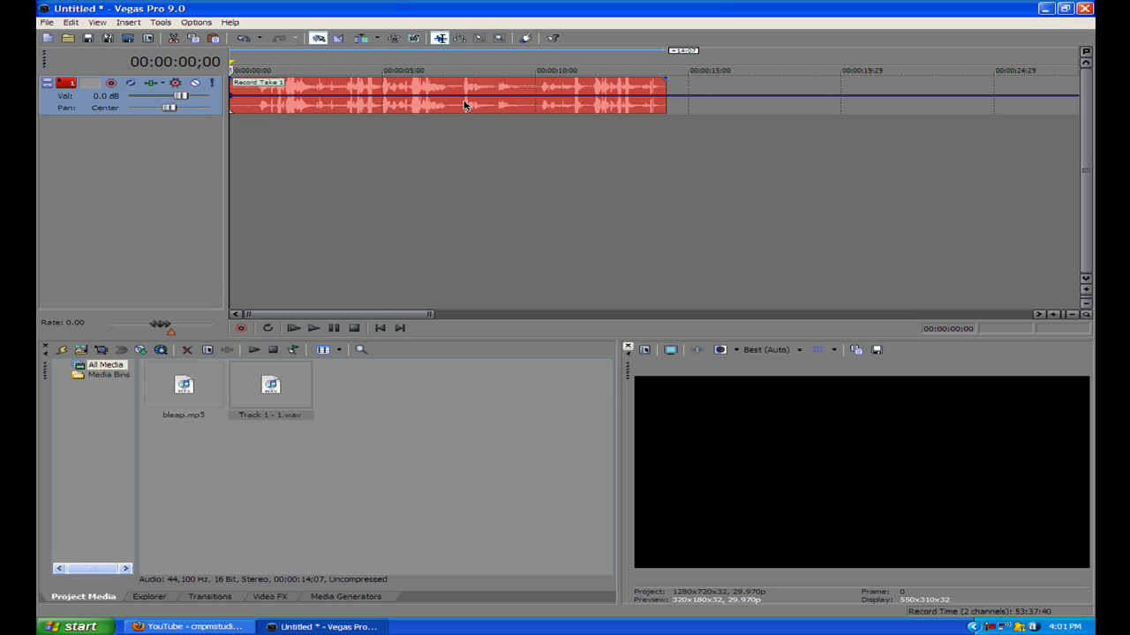
Step: Shape the volume envelope with points dipping near 0.5 seconds, peaking near 4 seconds and falling to -5.7 dB at 00:00:05;23
click(246, 99)
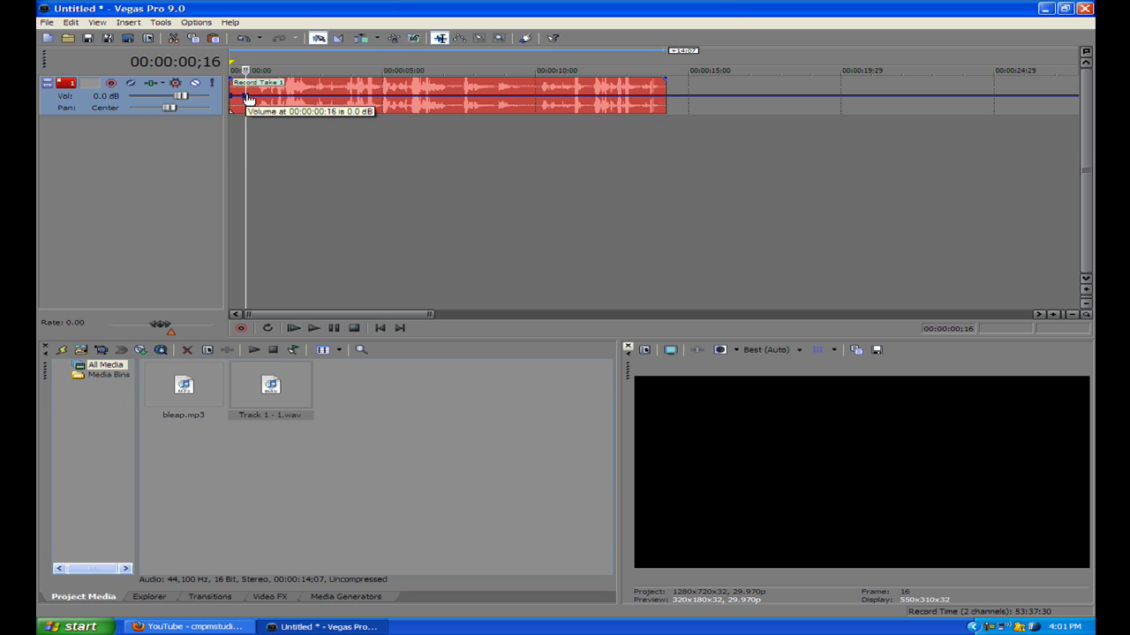
drag(250, 103, 252, 110)
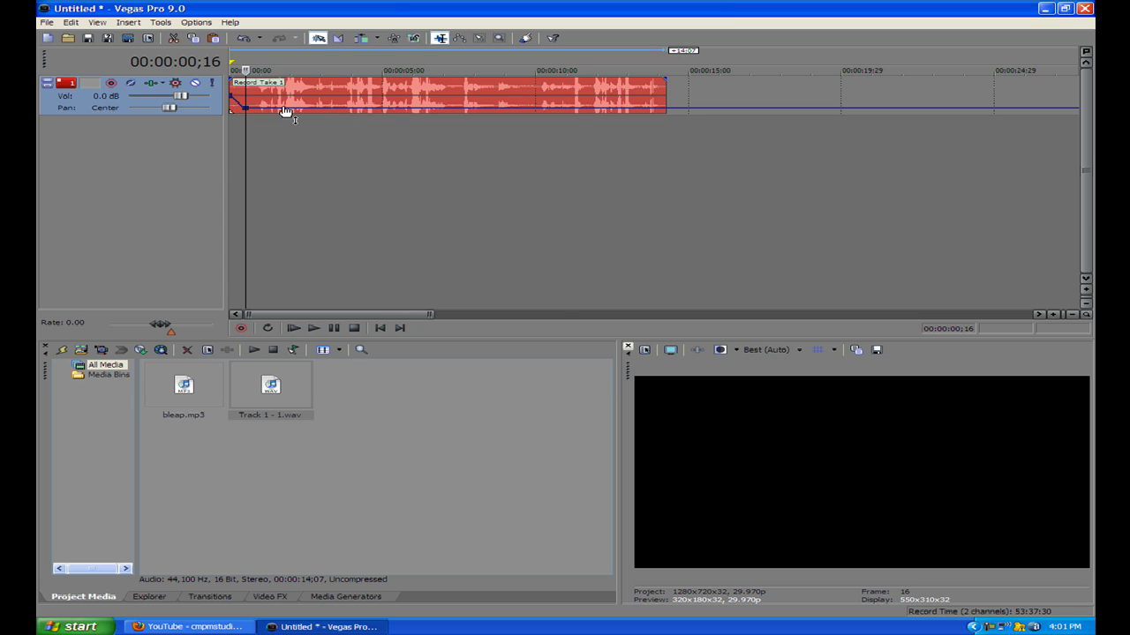
click(282, 104)
drag(283, 103, 408, 108)
double_click(312, 97)
click(344, 84)
double_click(345, 85)
click(384, 86)
double_click(384, 85)
double_click(408, 95)
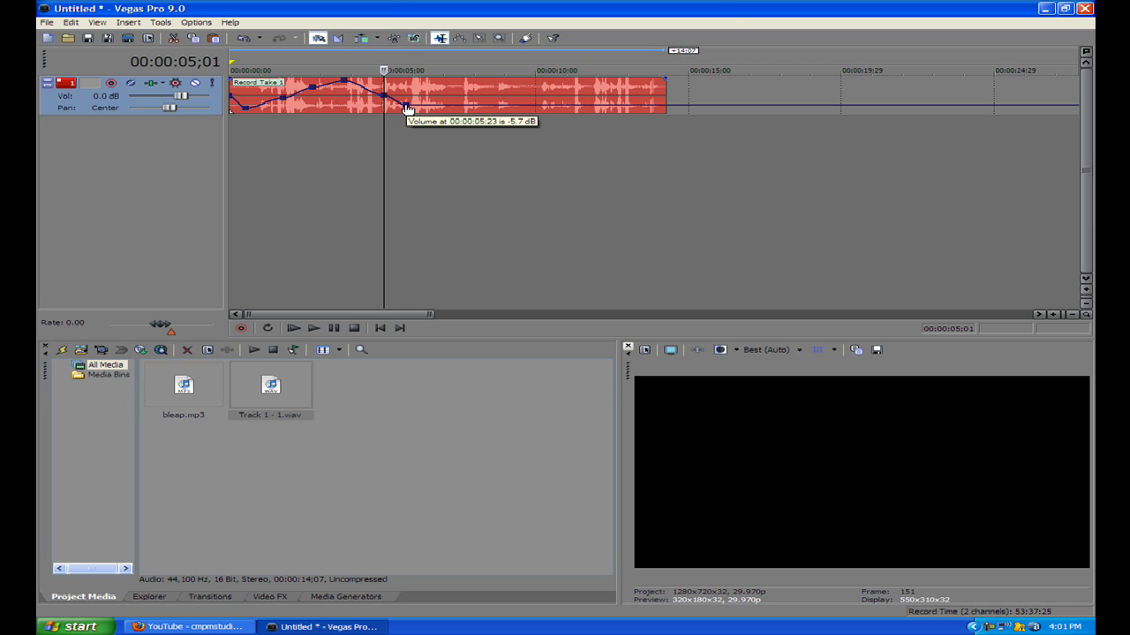
Step: Play the first seven seconds of the recording to hear the volume envelope's rises and dips
click(236, 122)
click(294, 328)
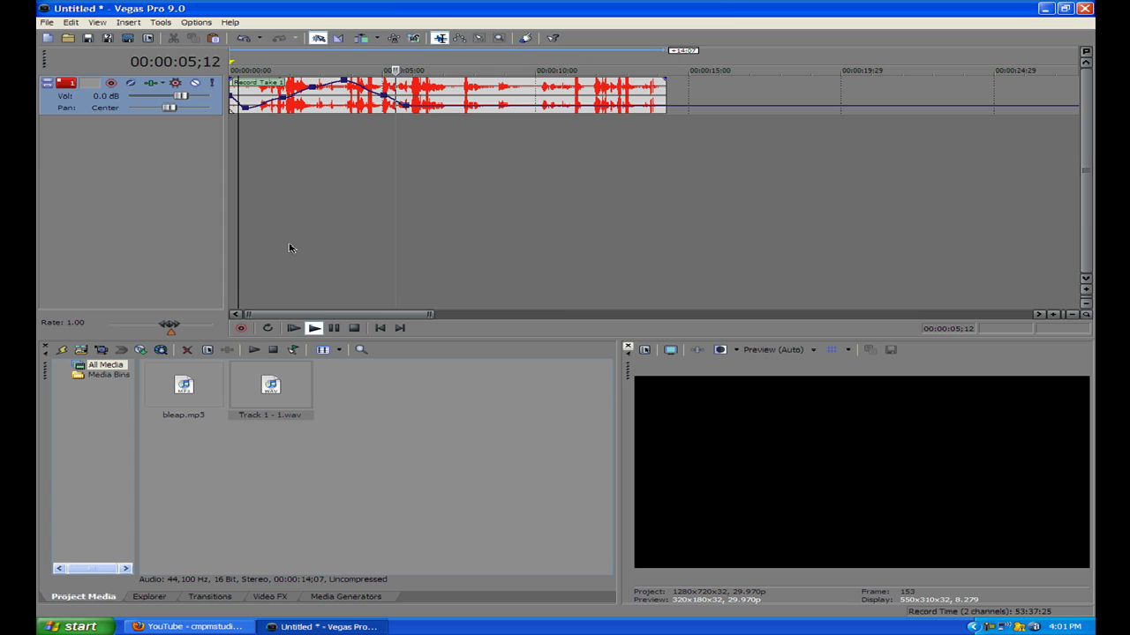
key(Return)
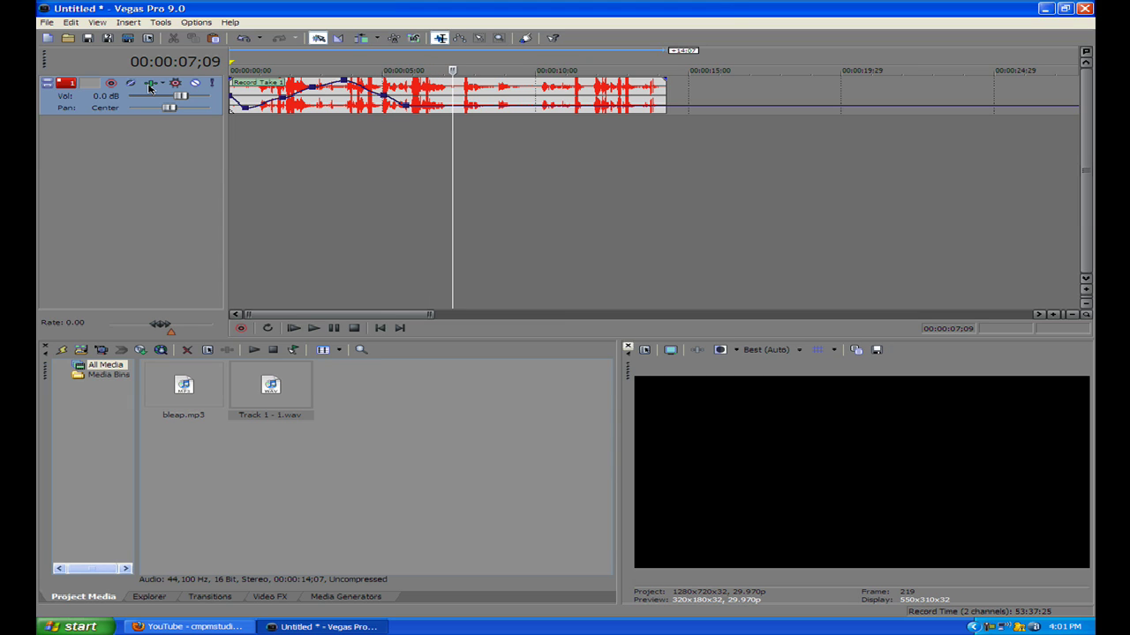
Step: Remove the volume envelope from the audio track
right_click(51, 105)
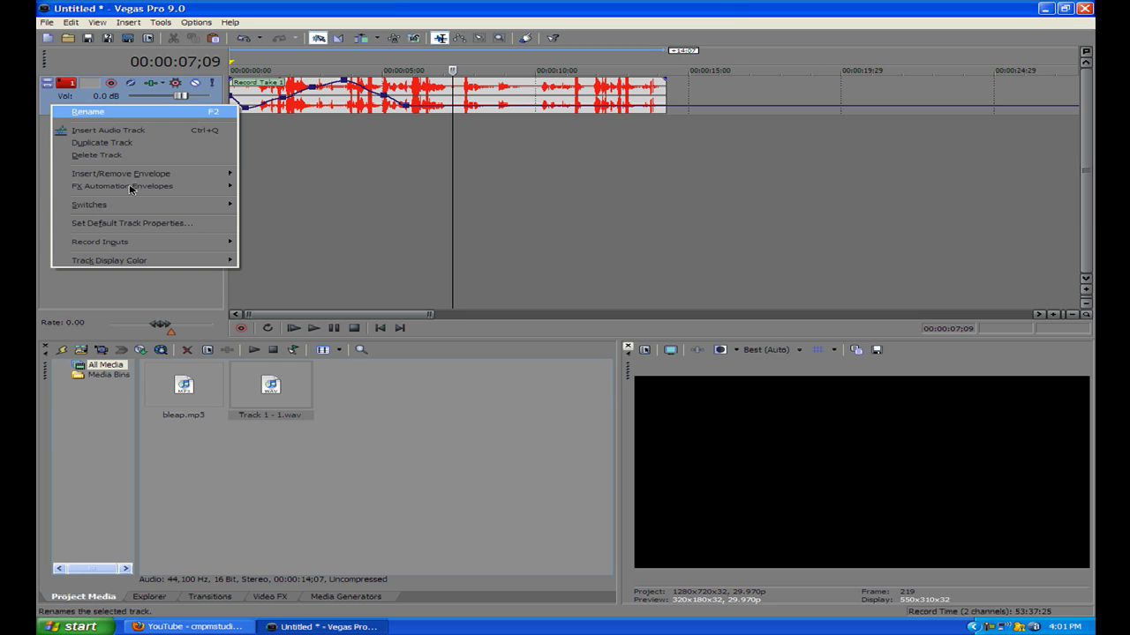
mouse_move(203, 174)
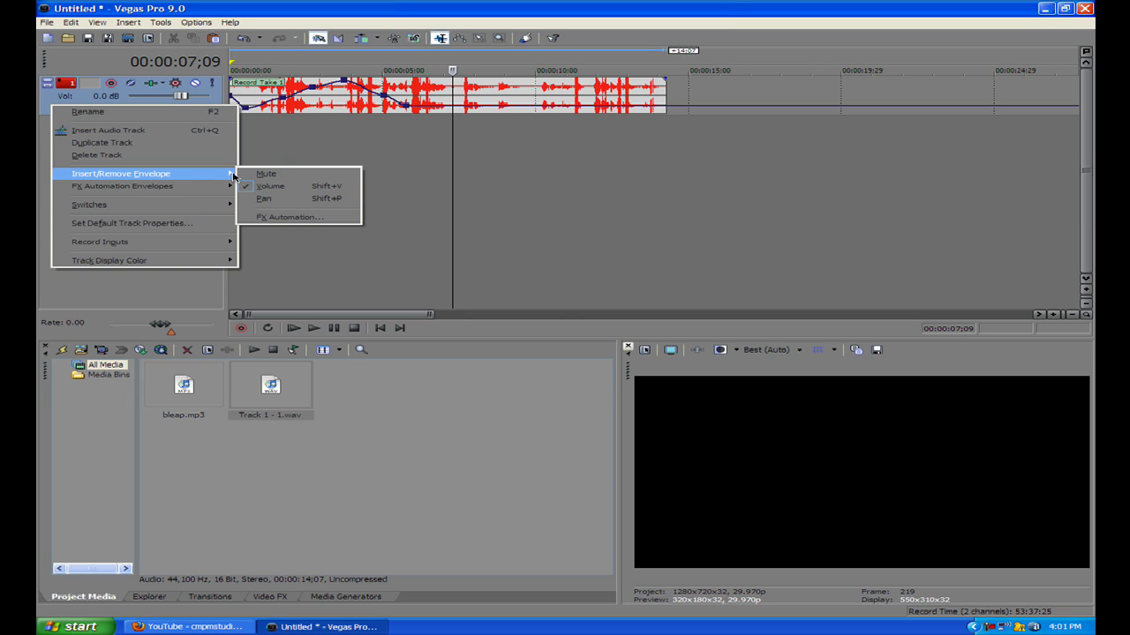
click(270, 186)
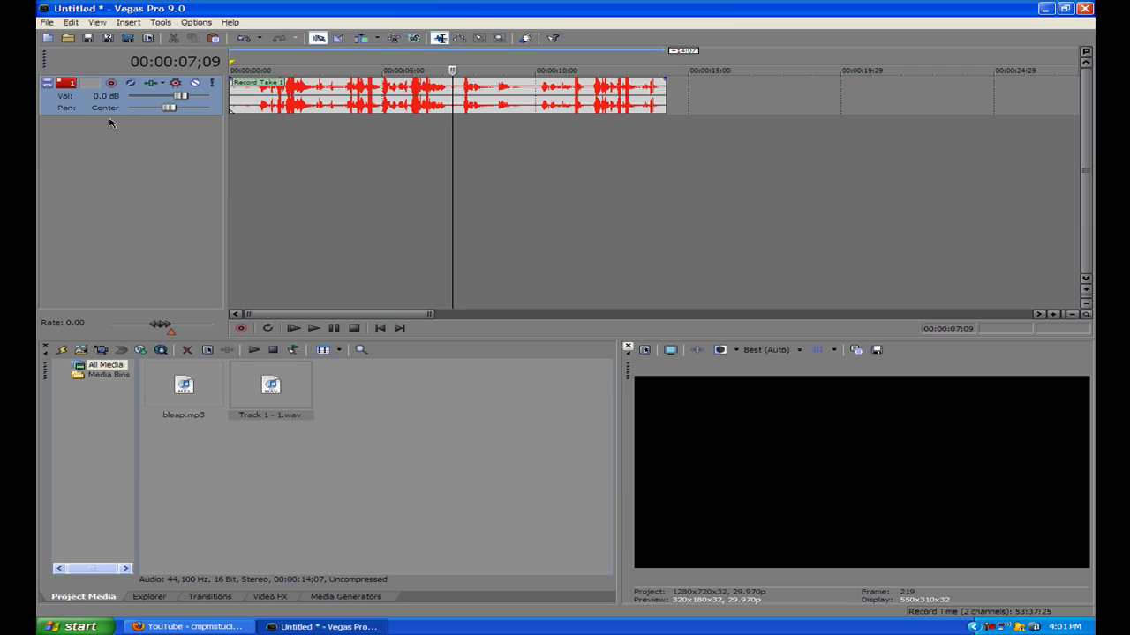
Step: Insert a pan envelope on the audio track and add points swinging it up, down and up to its upper limit within six seconds
right_click(46, 107)
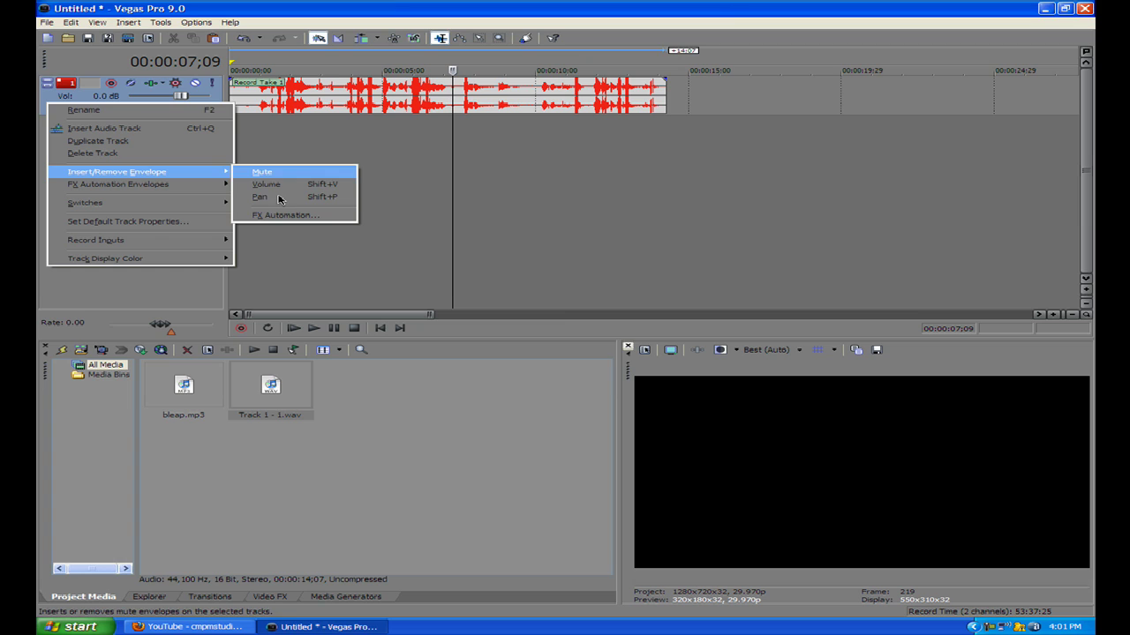
click(283, 201)
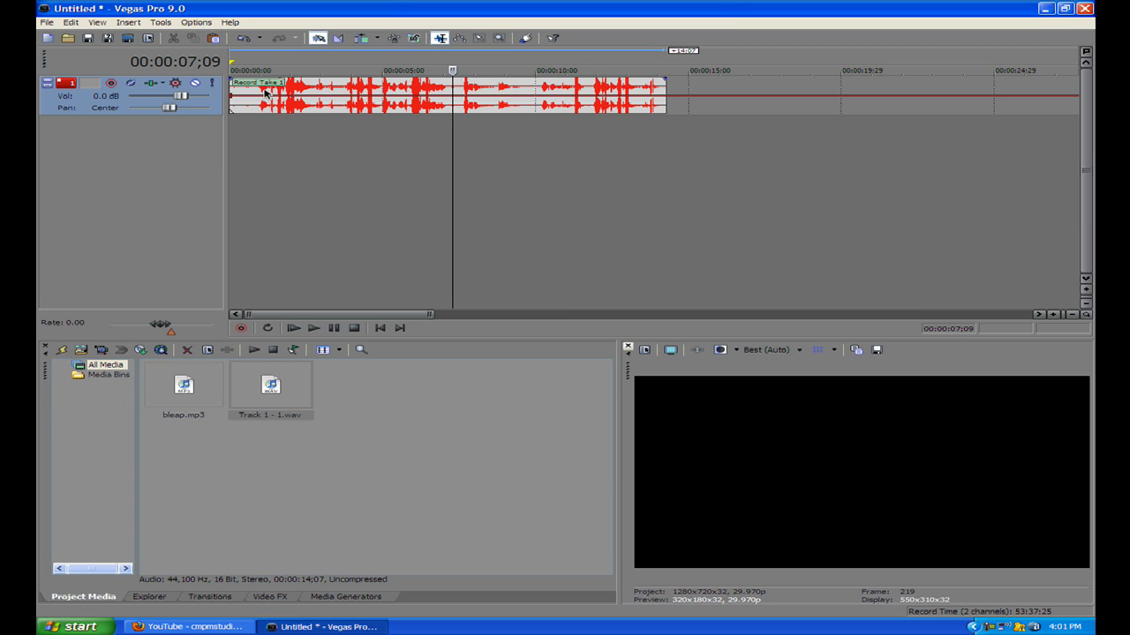
double_click(259, 95)
drag(259, 94, 340, 112)
double_click(310, 87)
double_click(342, 107)
click(376, 113)
double_click(376, 115)
drag(377, 115, 406, 79)
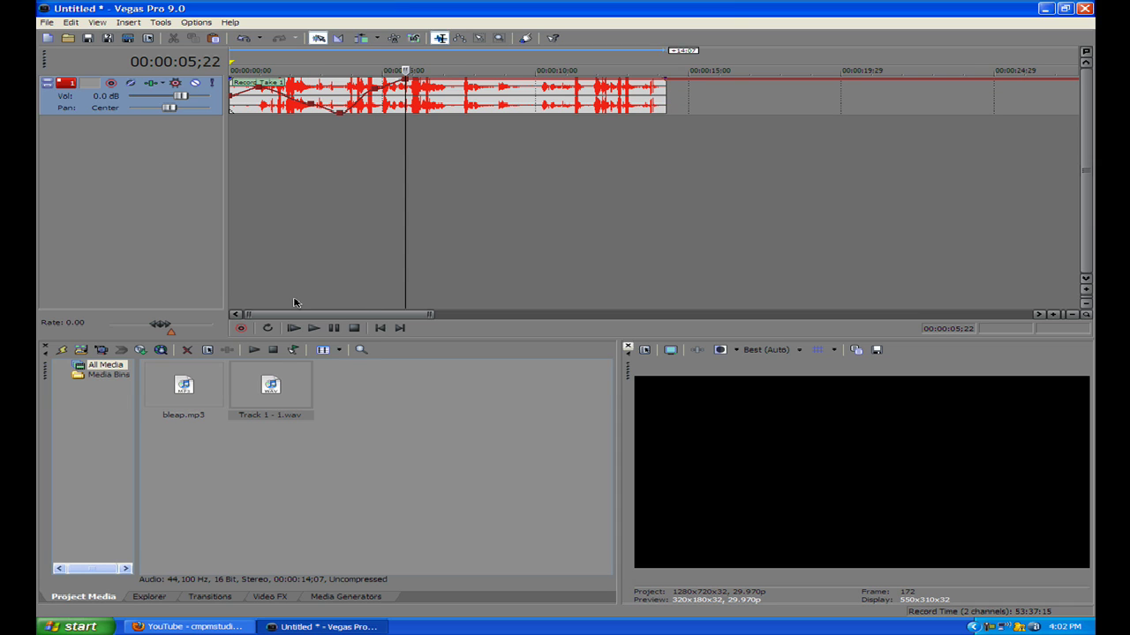
Step: Play the beginning of the recording to hear the pan envelope's shifts between the channels
click(293, 327)
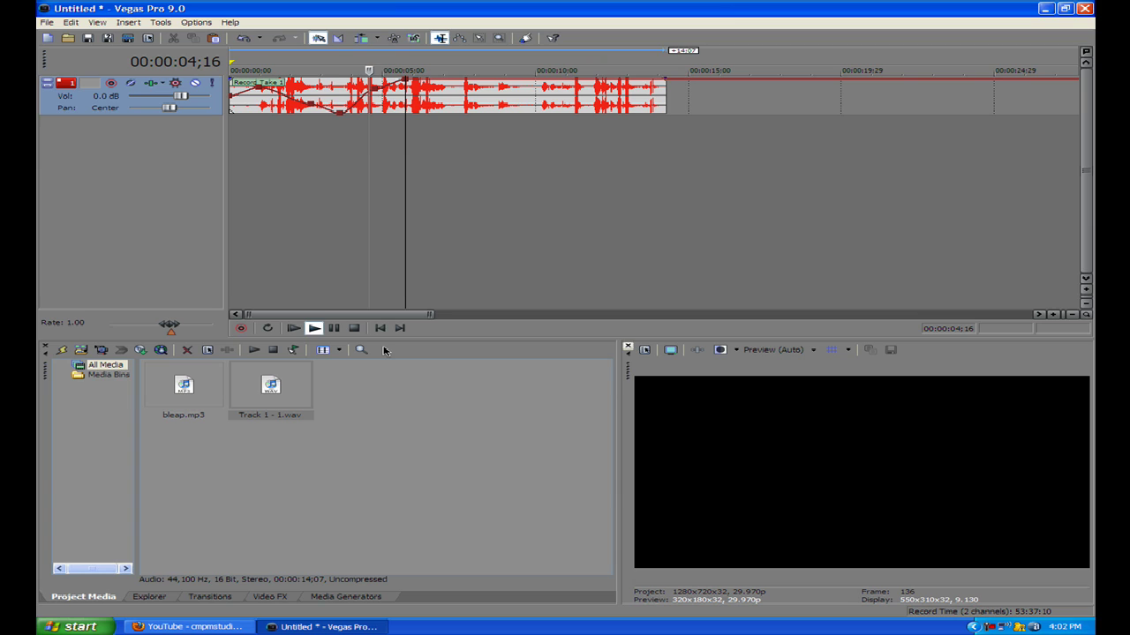
key(Return)
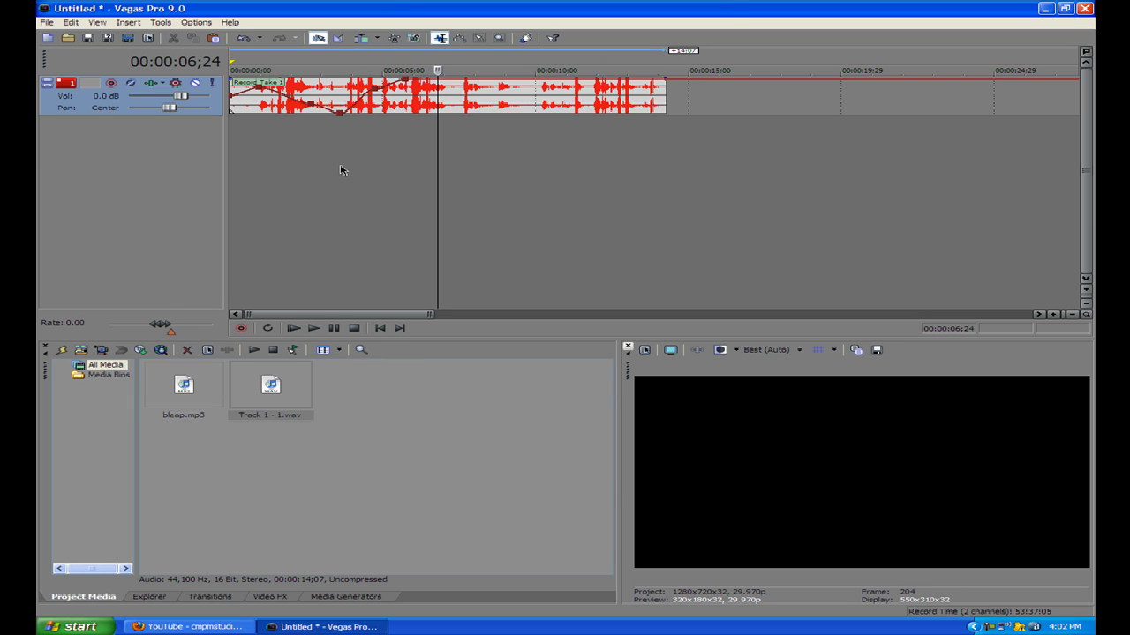
double_click(336, 114)
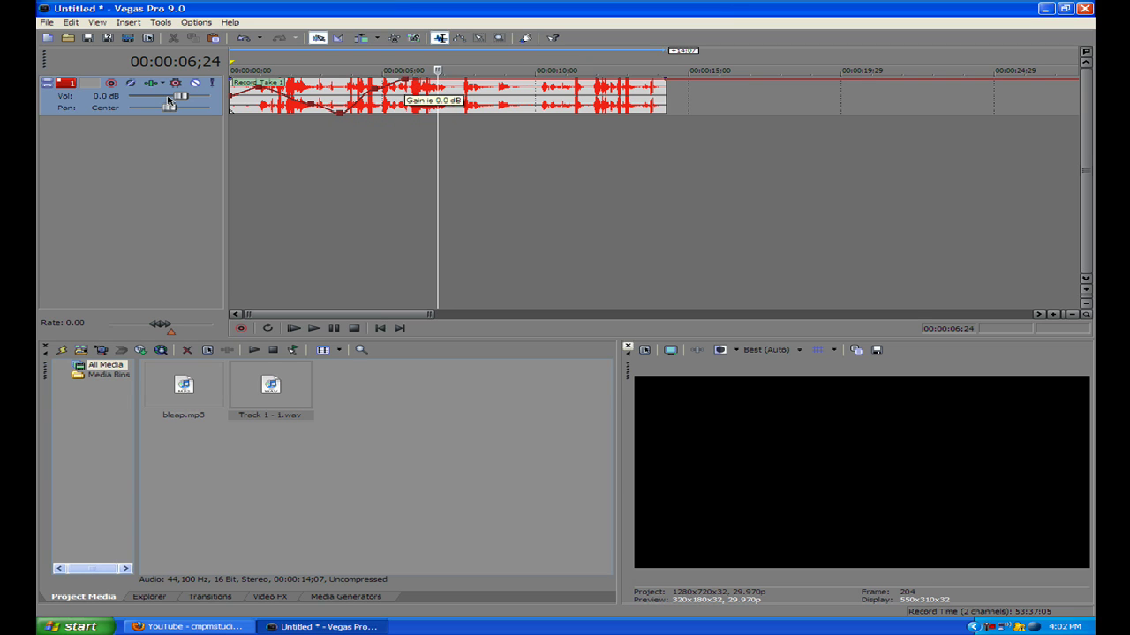
Step: Remove the pan envelope from the audio track
right_click(52, 107)
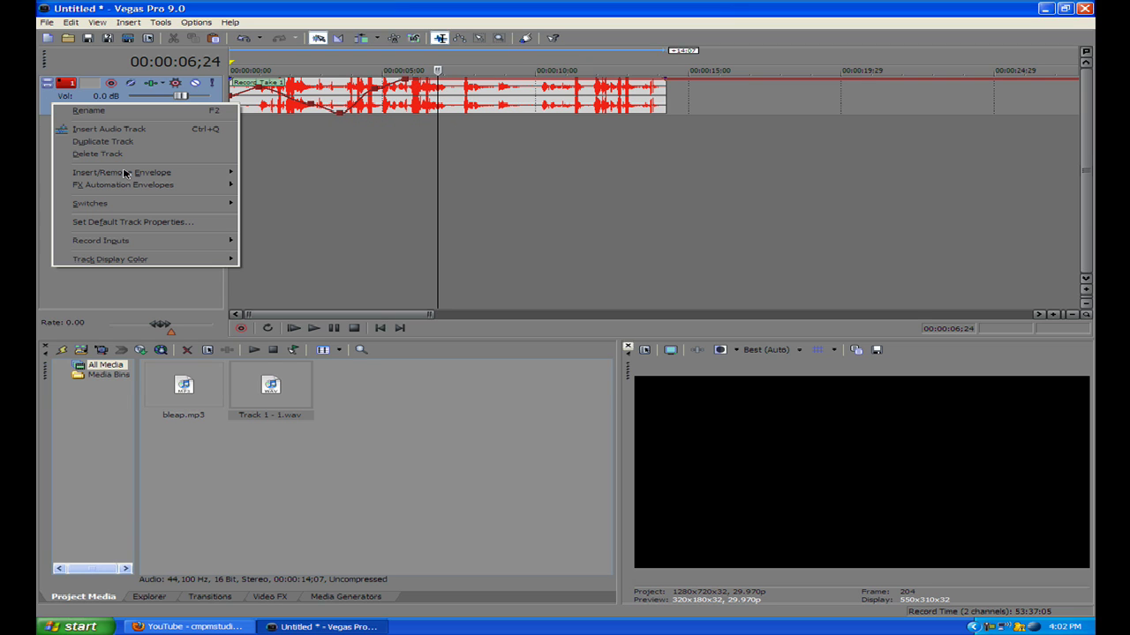
mouse_move(212, 174)
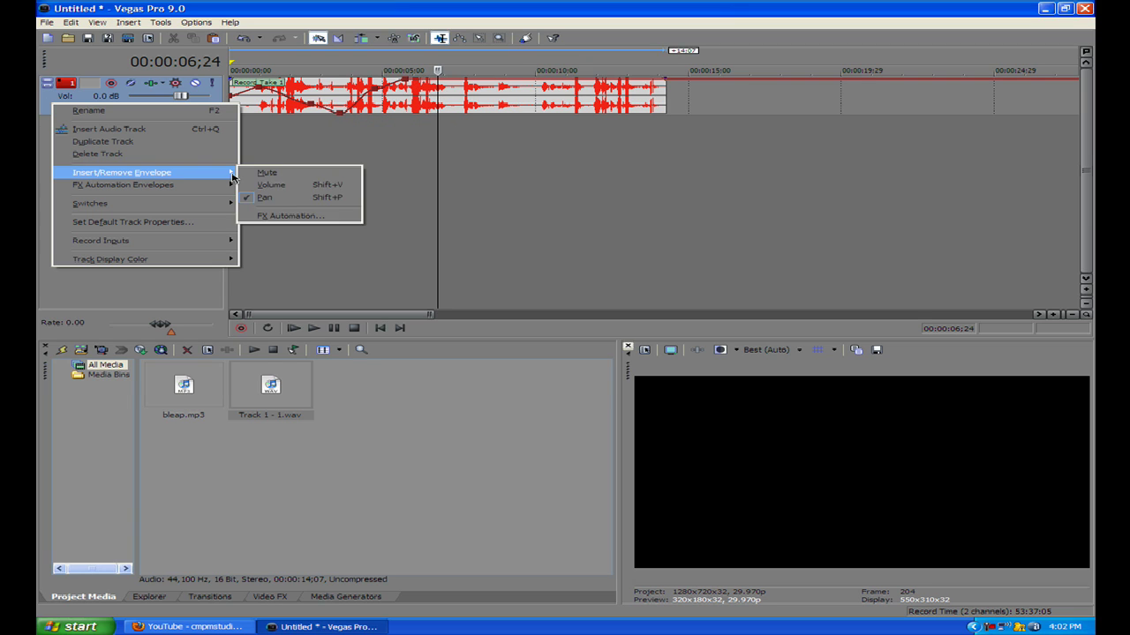
click(287, 203)
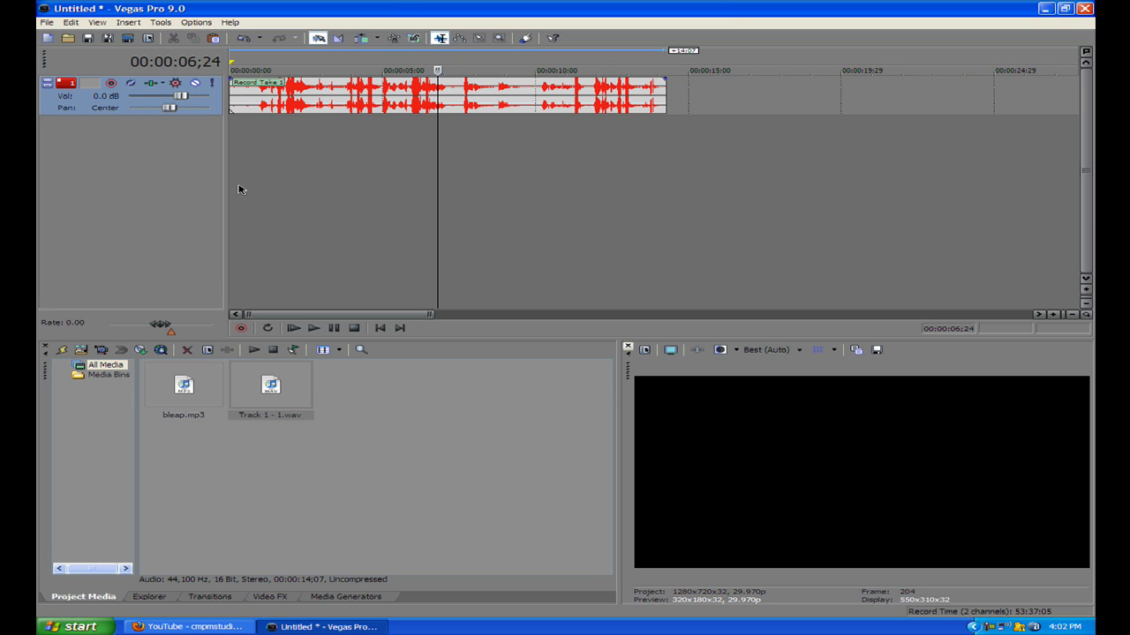
Step: Open the track's audio effects and add the ExpressFX Delay plug-in to the chain
right_click(48, 103)
click(144, 89)
click(159, 85)
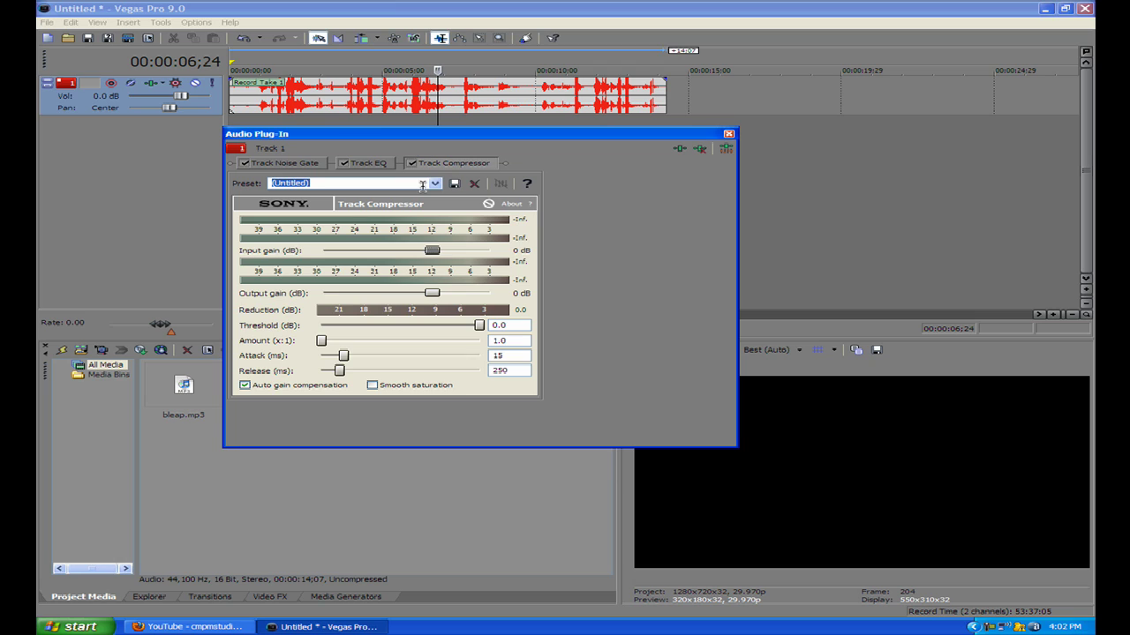
click(679, 148)
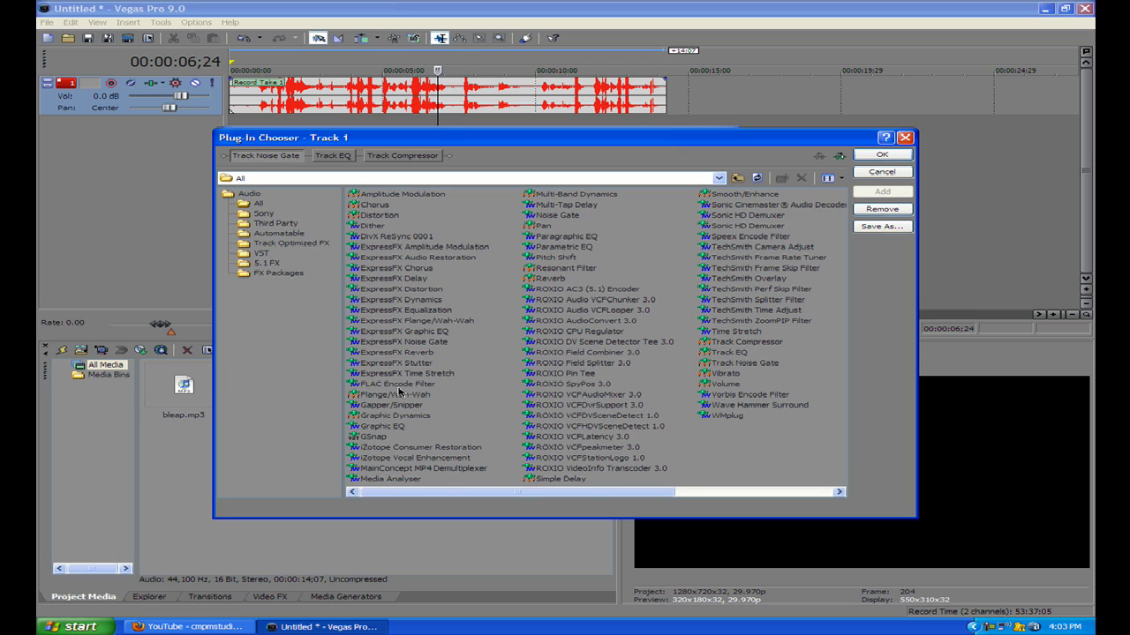
click(399, 279)
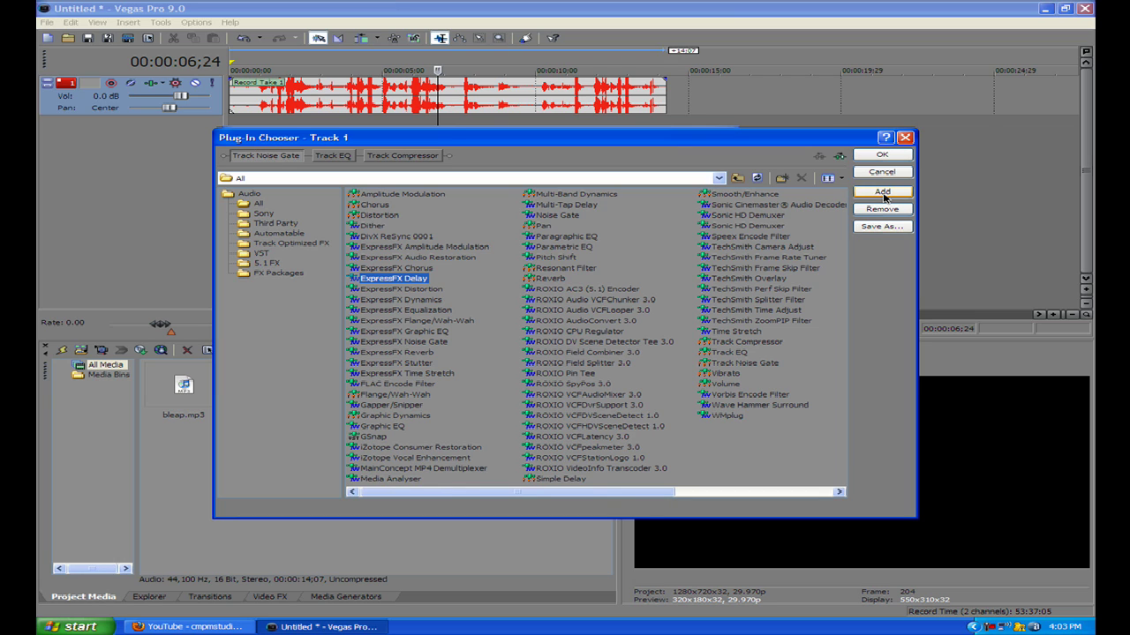
click(882, 194)
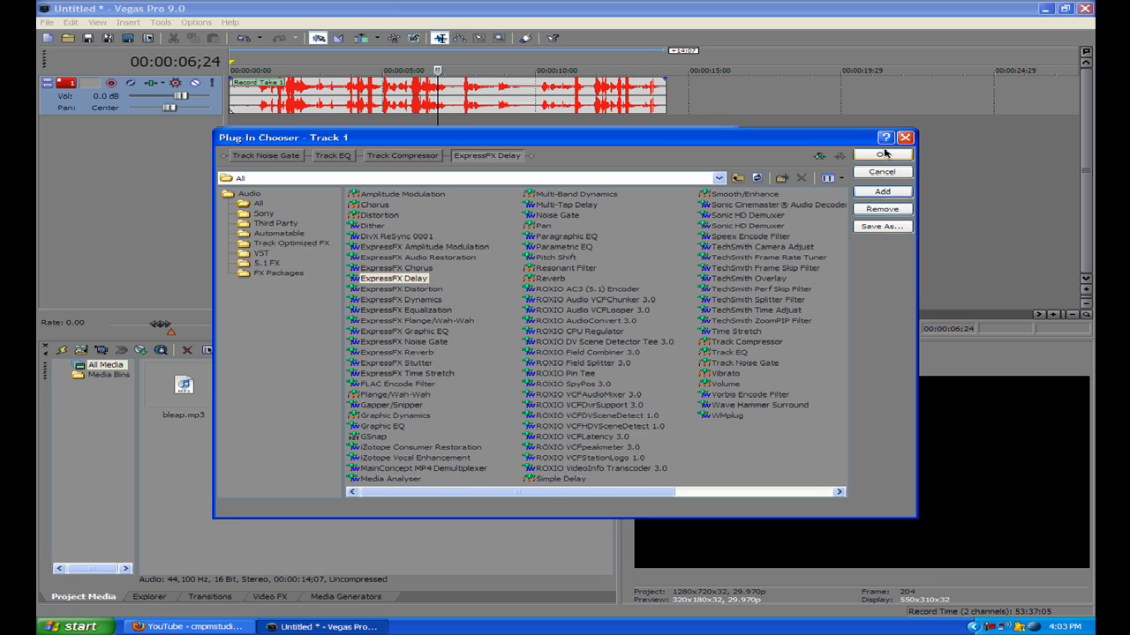
click(883, 155)
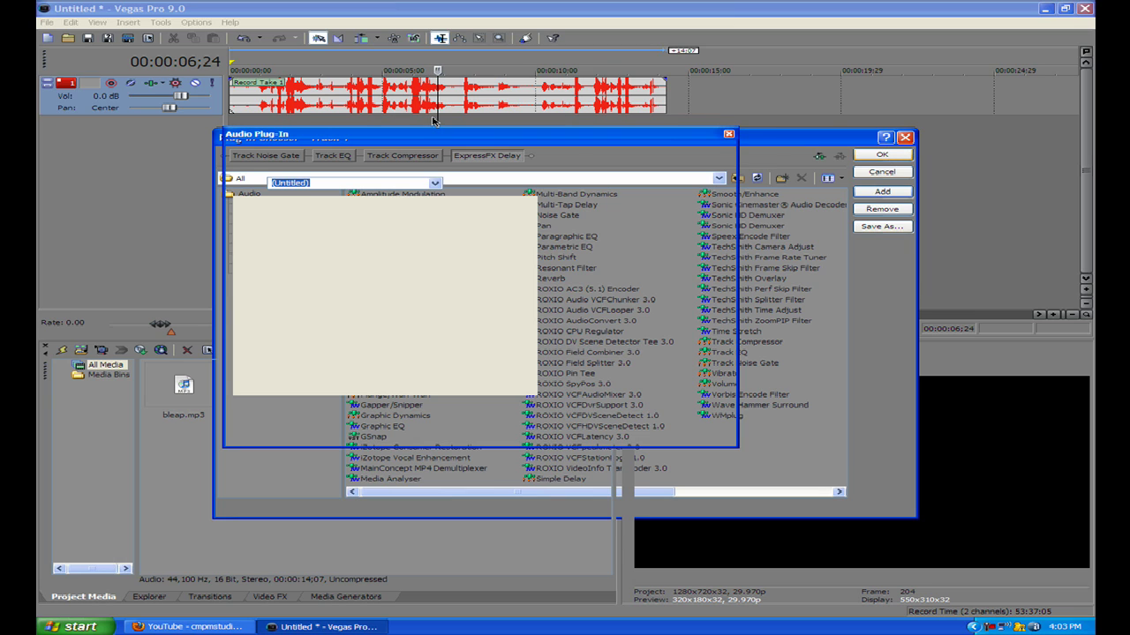
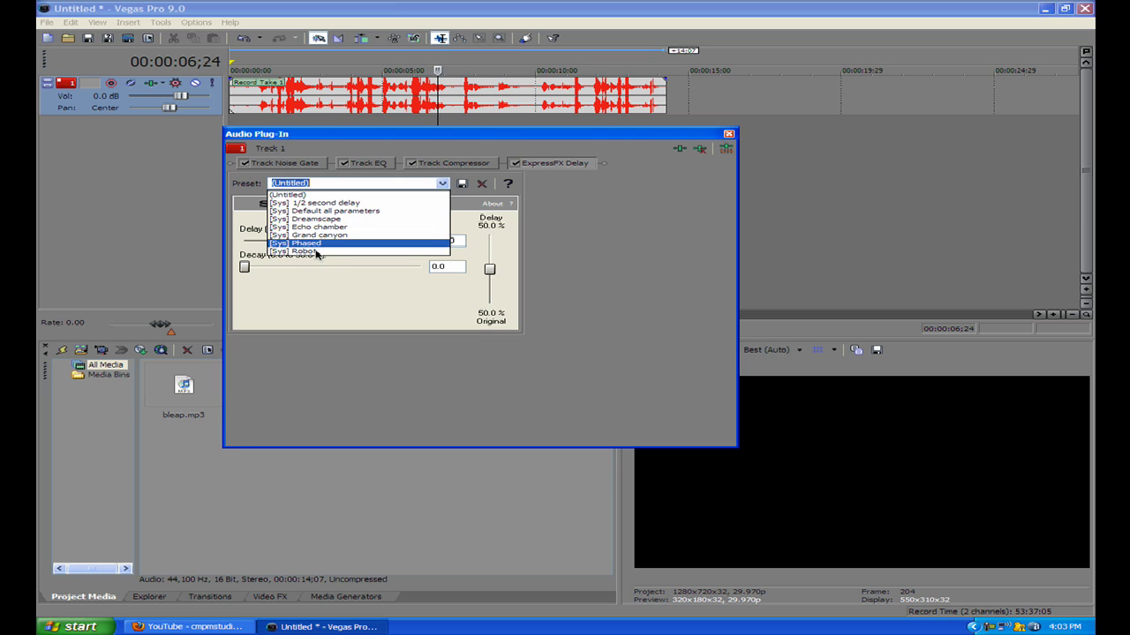
Step: Apply the Robot preset to ExpressFX Delay, and set the delay mix to 42.7 %, delay to 98.5 ms and decay to 76.0 %
click(309, 253)
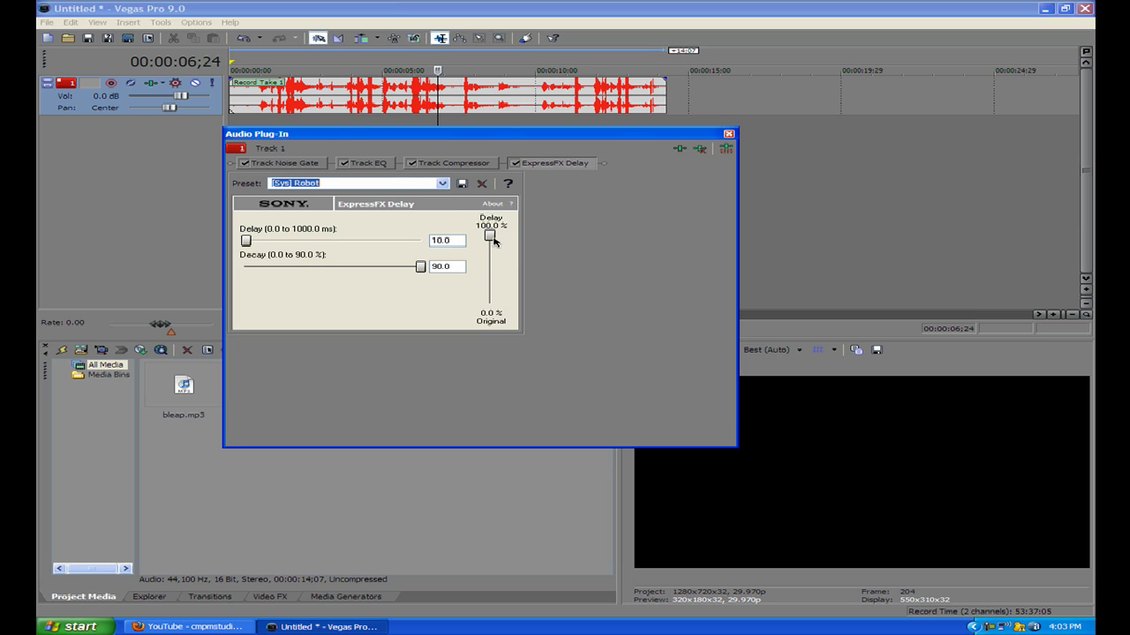
drag(490, 236, 489, 274)
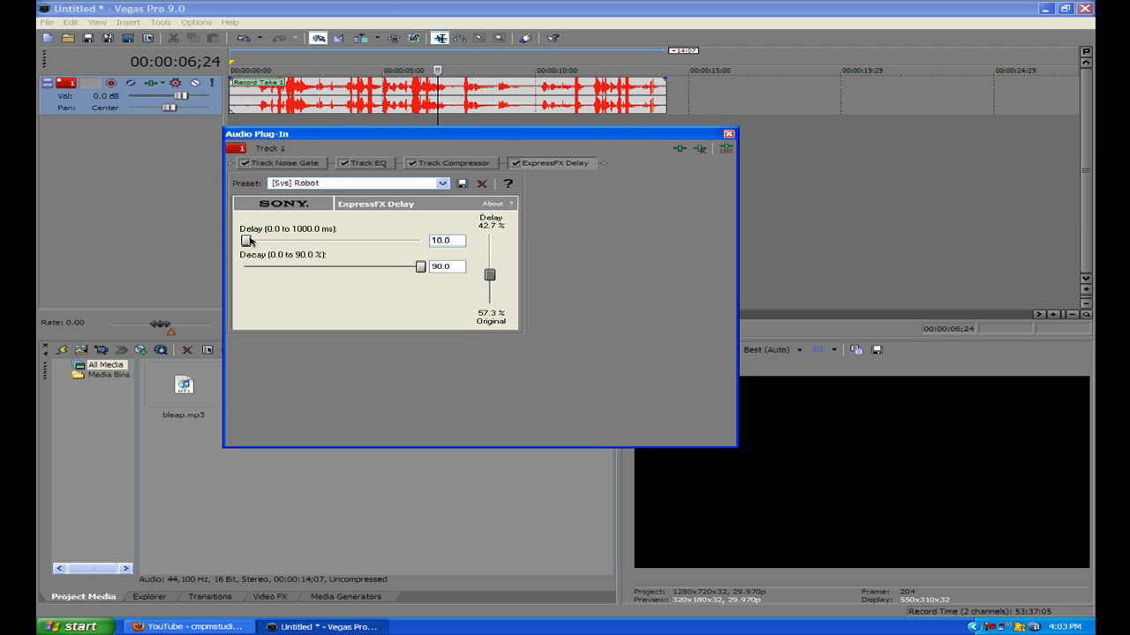
mouse_move(246, 241)
mouse_down()
mouse_move(273, 242)
mouse_move(264, 242)
mouse_up()
drag(414, 269, 387, 269)
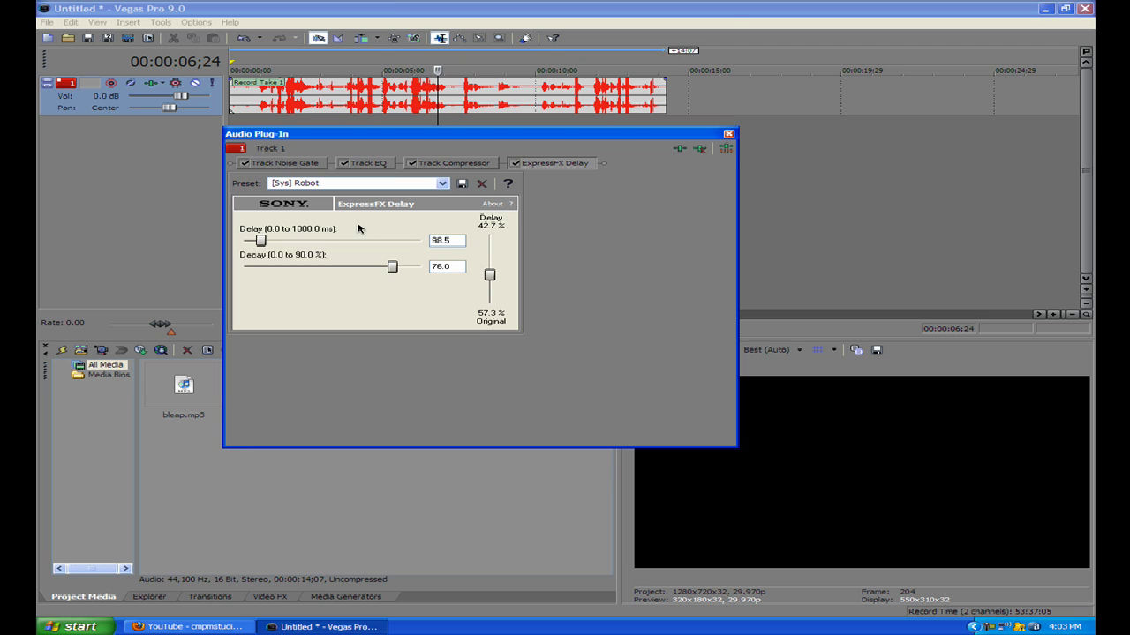
Step: Play the recording from the start to hear the modified Robot delay effect
click(233, 89)
key(space)
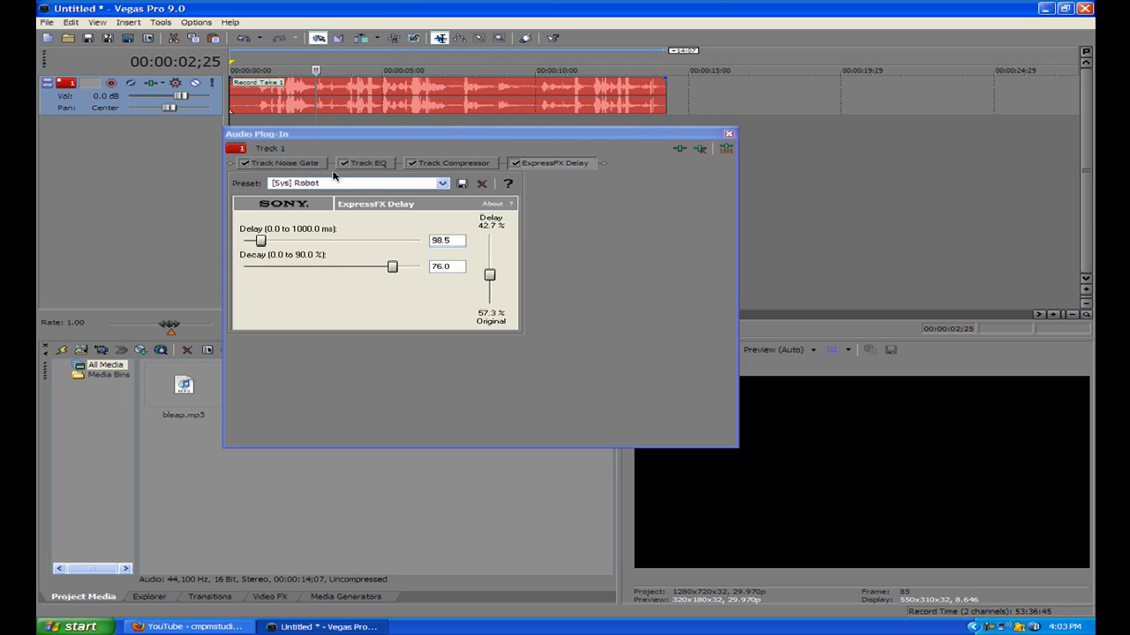
key(Return)
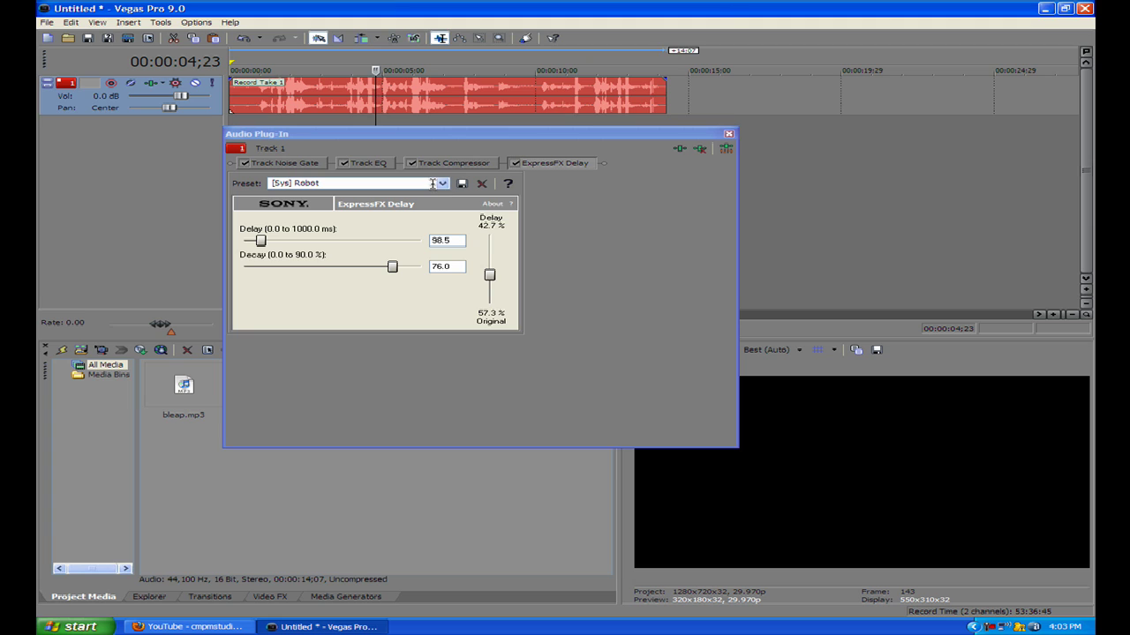
Step: Apply the Dreamscape preset to ExpressFX Delay and raise the delay mix to 54.5 %
click(444, 185)
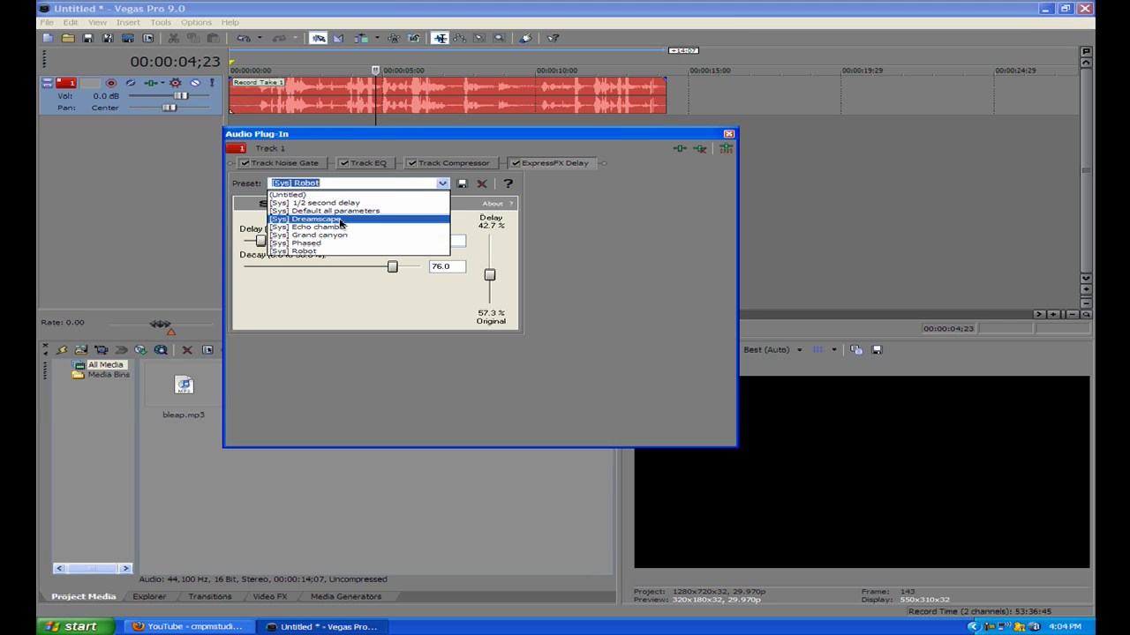
click(335, 219)
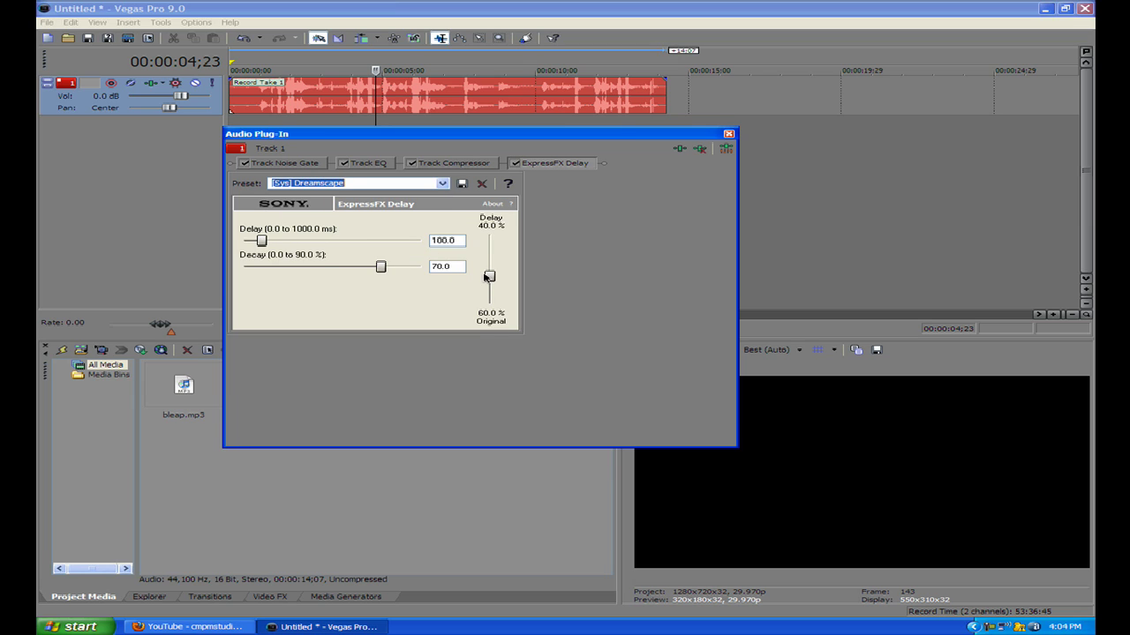
drag(491, 276, 491, 267)
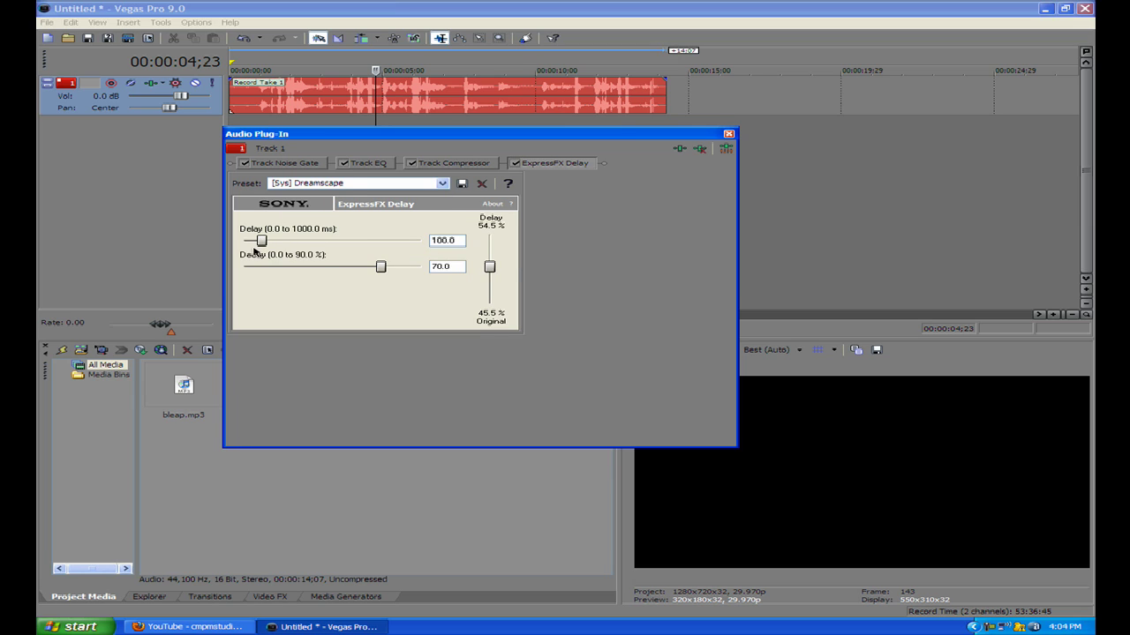
Step: Set the ExpressFX Delay effect's delay to 295.7 ms and decay to 83.2 %, and play the recording to hear it
drag(262, 241, 299, 241)
drag(381, 266, 406, 267)
key(space)
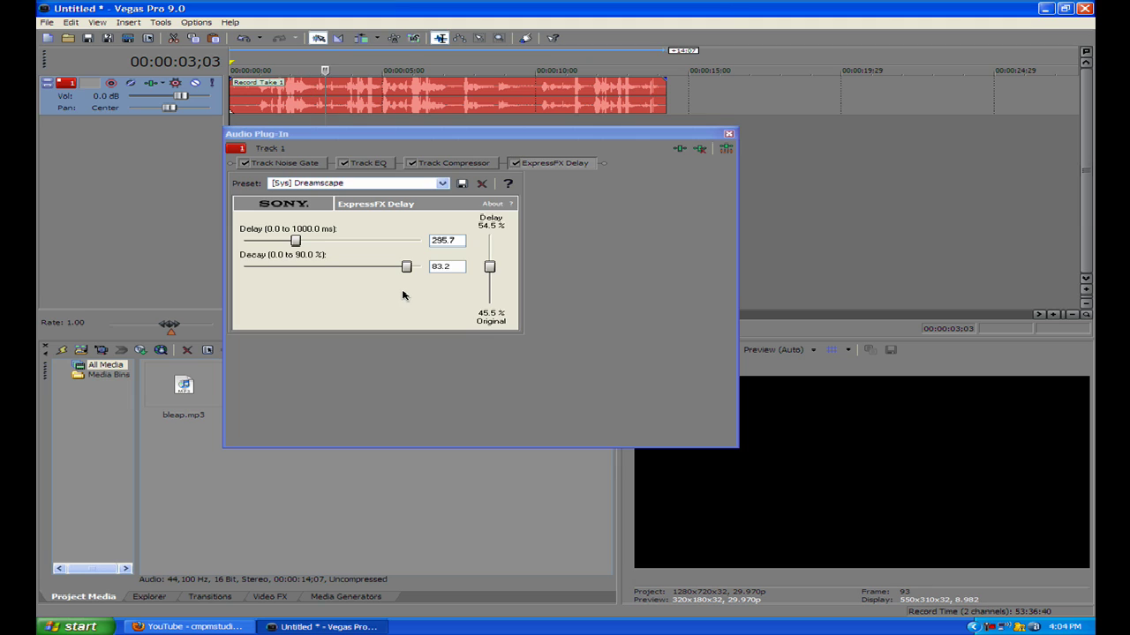
key(space)
Step: Look through the ExpressFX Delay presets, keeping Dreamscape, and close the Audio Plug-In window
click(443, 183)
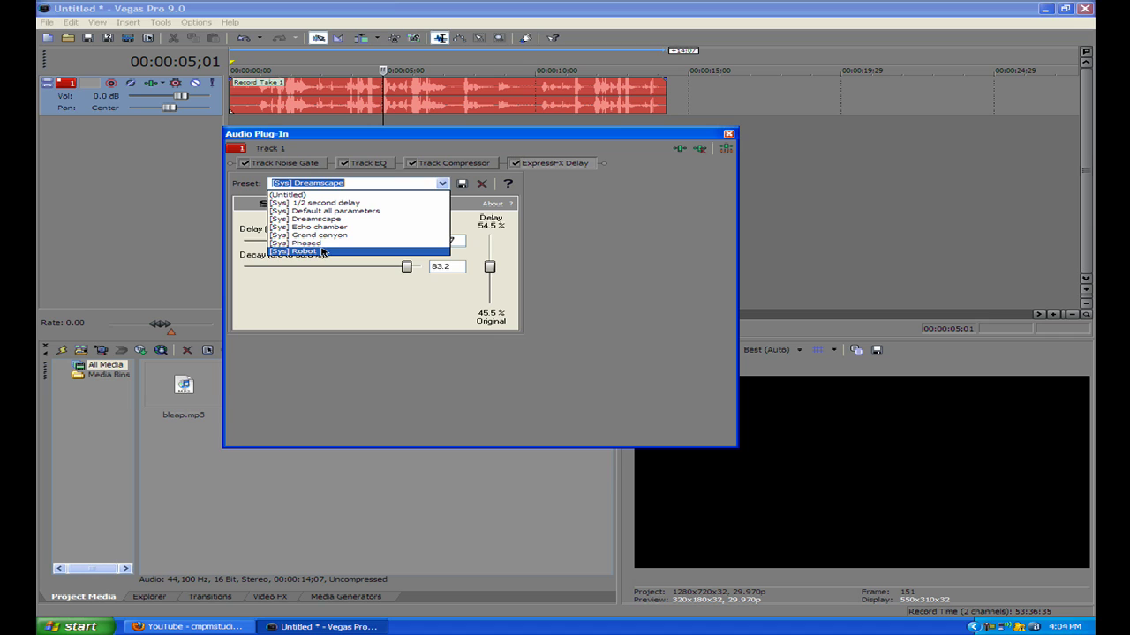
click(550, 243)
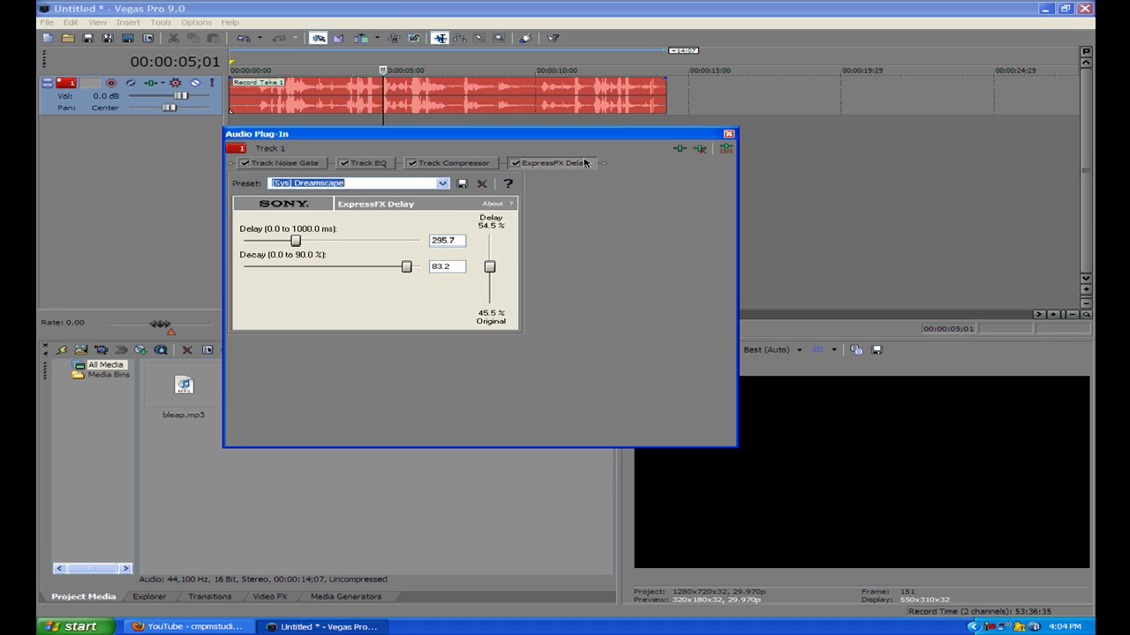
key(alt+F4)
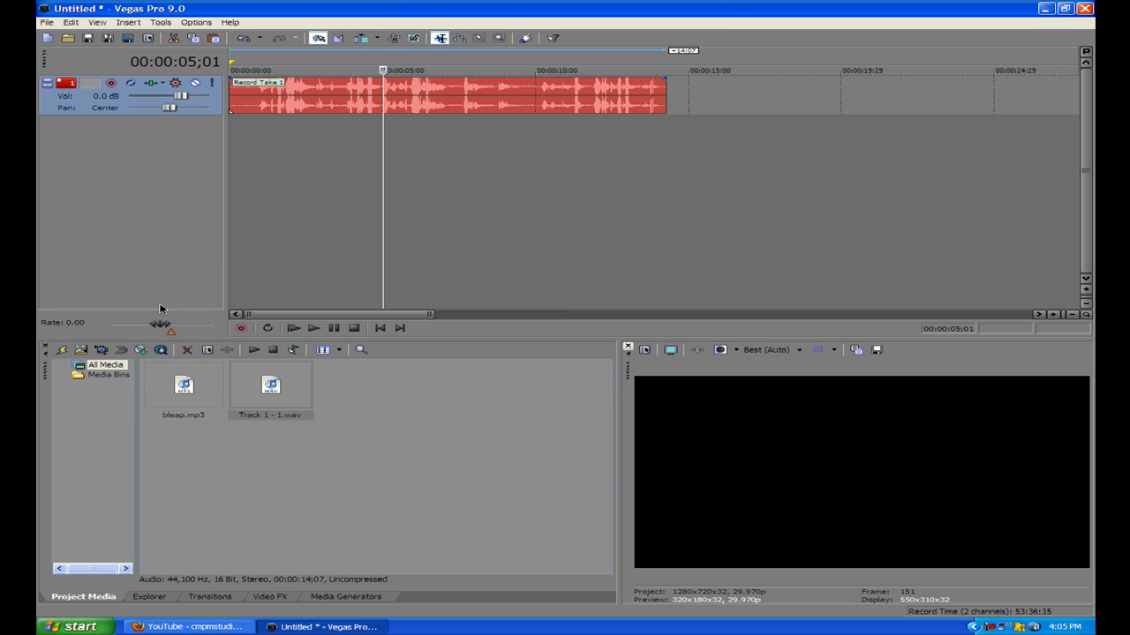
Step: Import new house.mpg from the My Videos folder into the project media
click(80, 352)
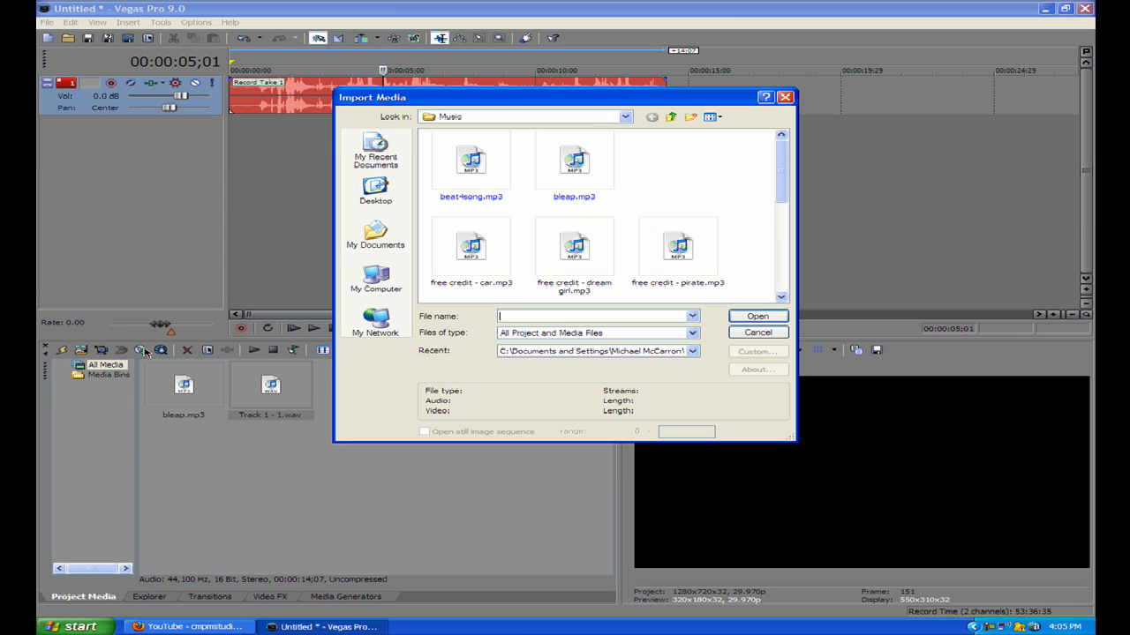
click(675, 119)
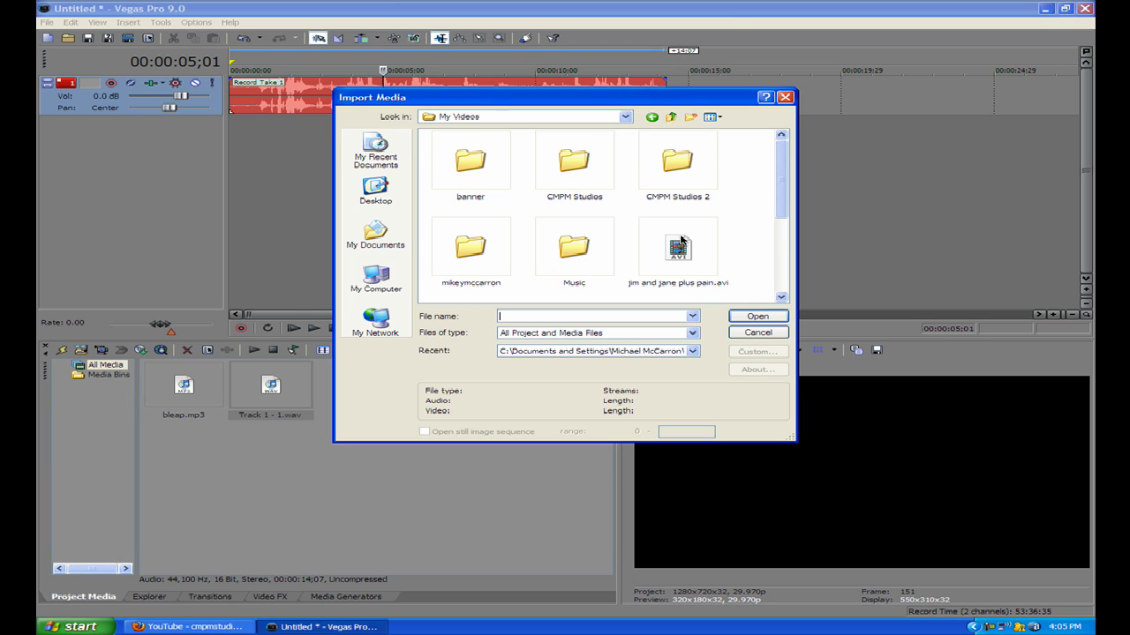
drag(780, 186, 774, 254)
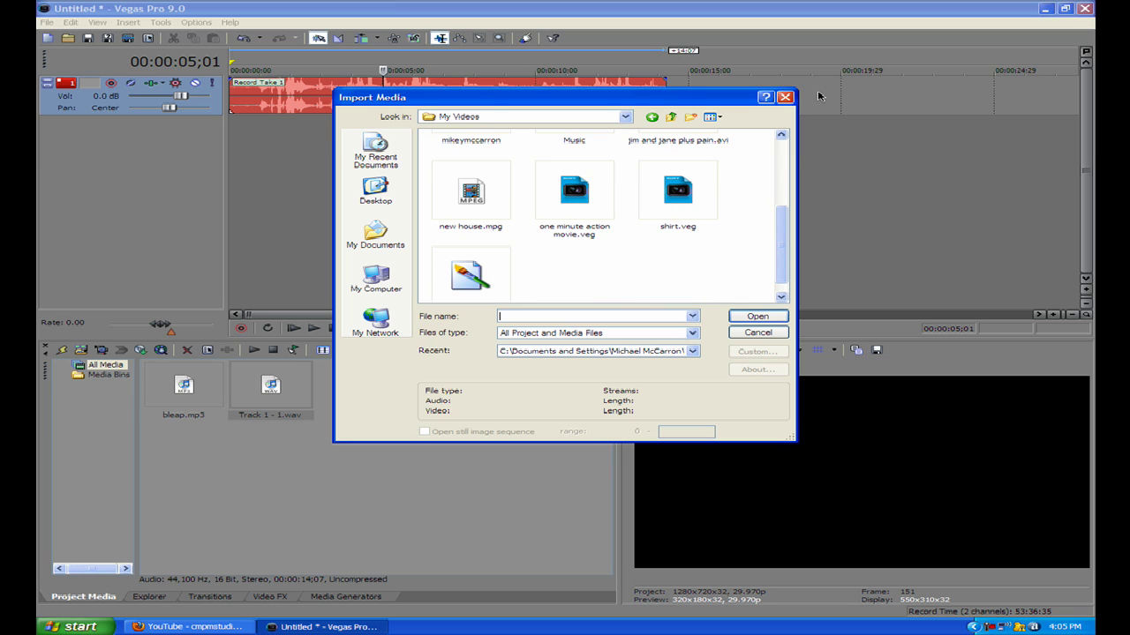
click(732, 314)
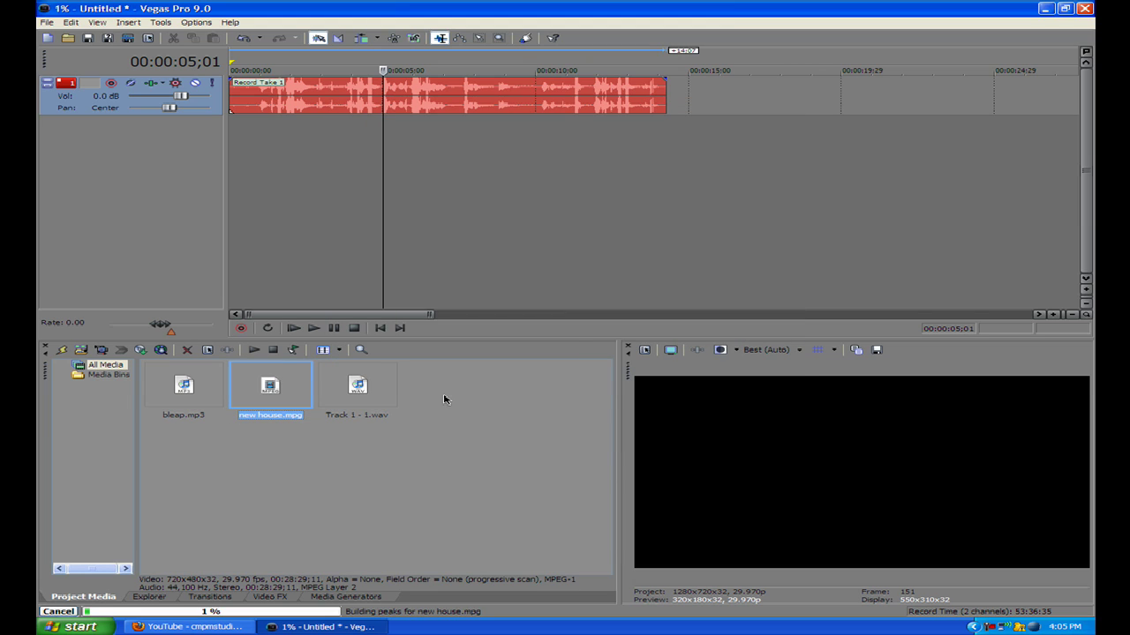
Step: Place new house.mpg on the timeline after the recording, at about 15 seconds, and select its audio and video events in turn
drag(270, 388, 686, 81)
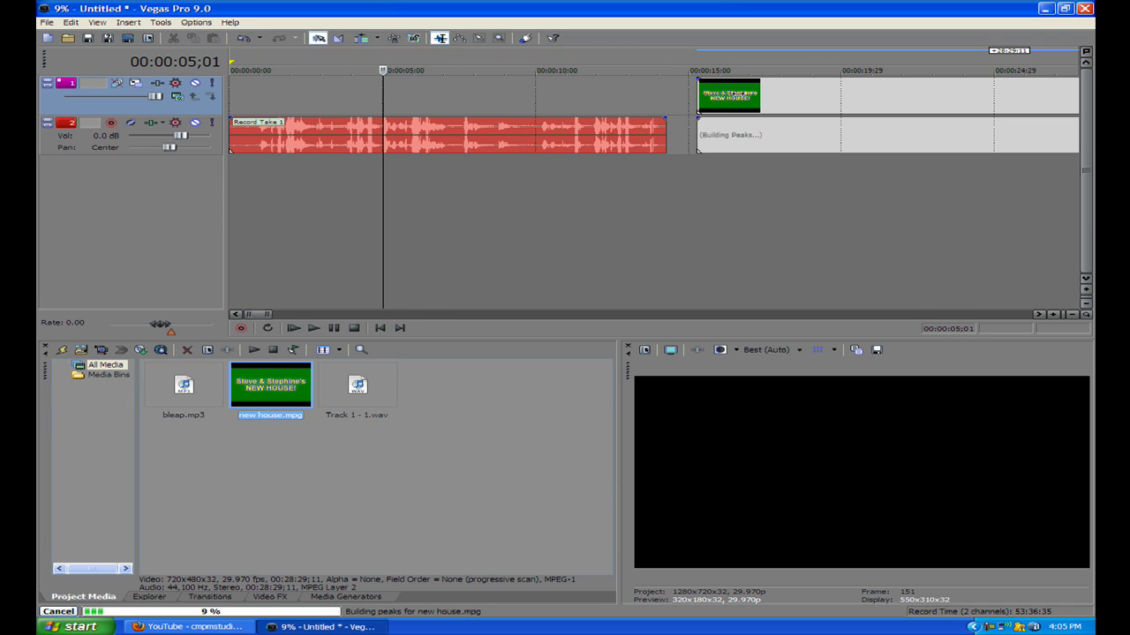
click(737, 95)
scroll(394, 104, down, 5)
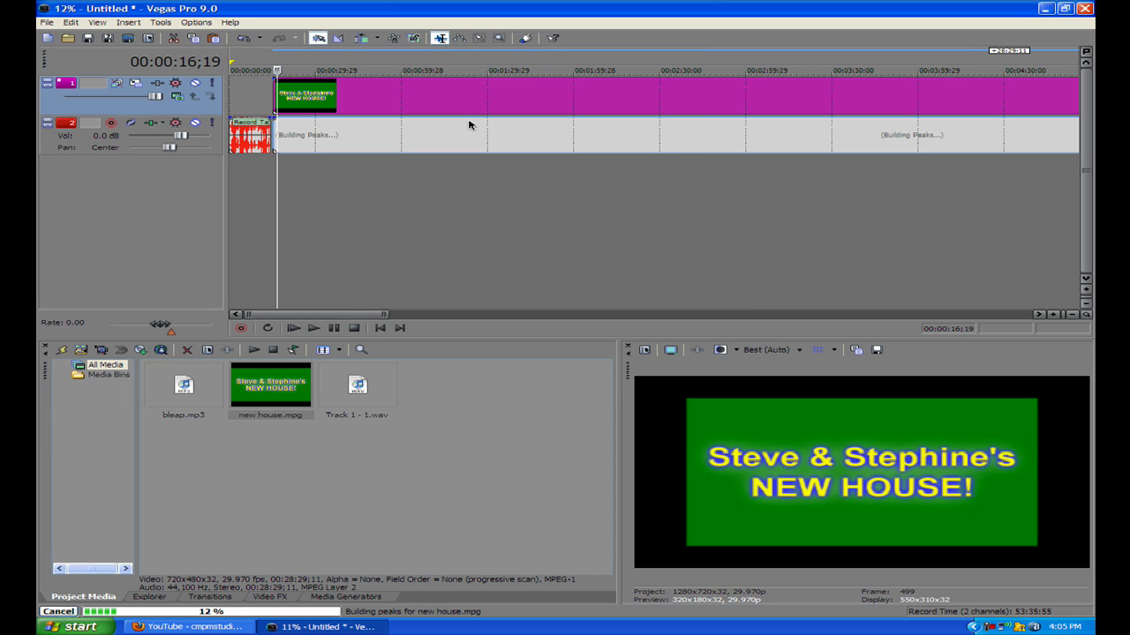
click(488, 122)
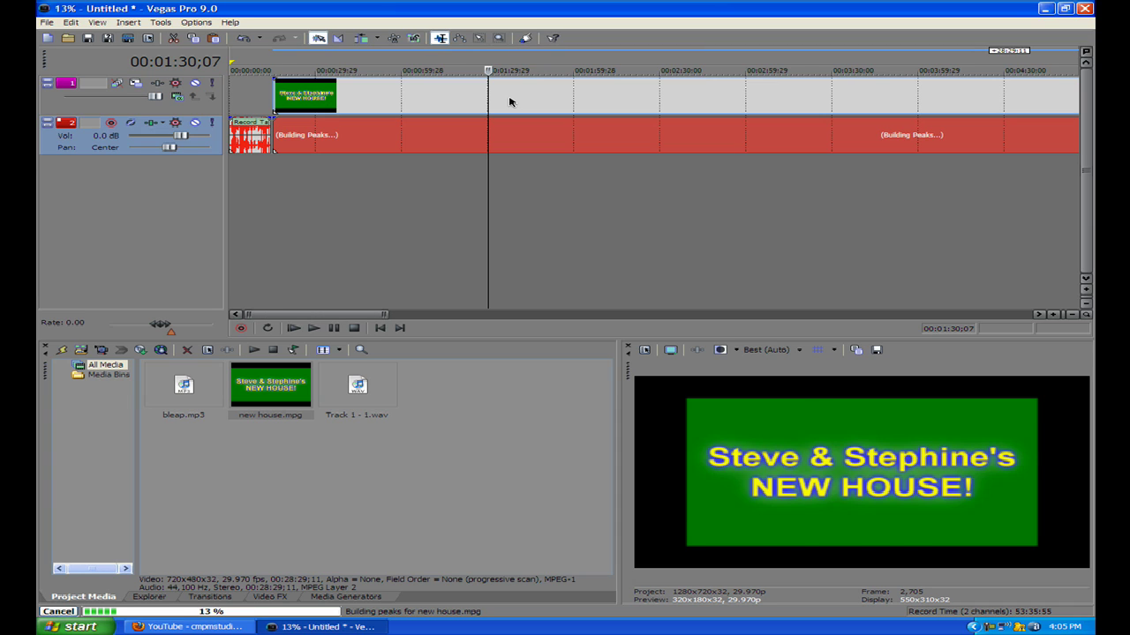
click(515, 99)
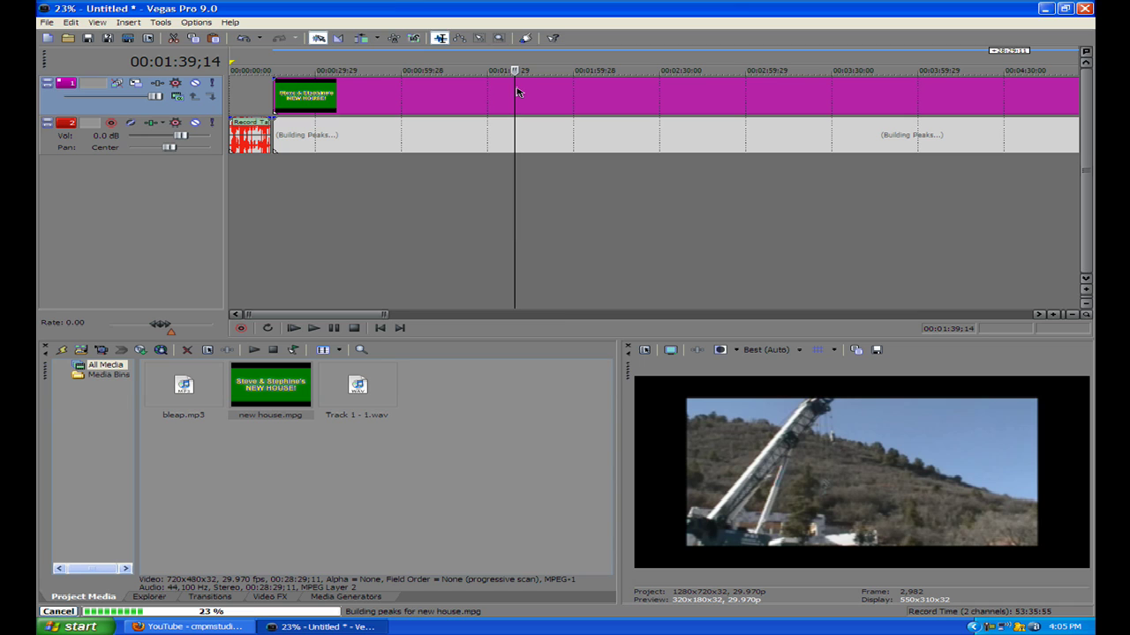
Step: Move the new house video event about 4 seconds later independently of its audio, and delete the audio event
drag(518, 92, 421, 136)
key(ctrl+z)
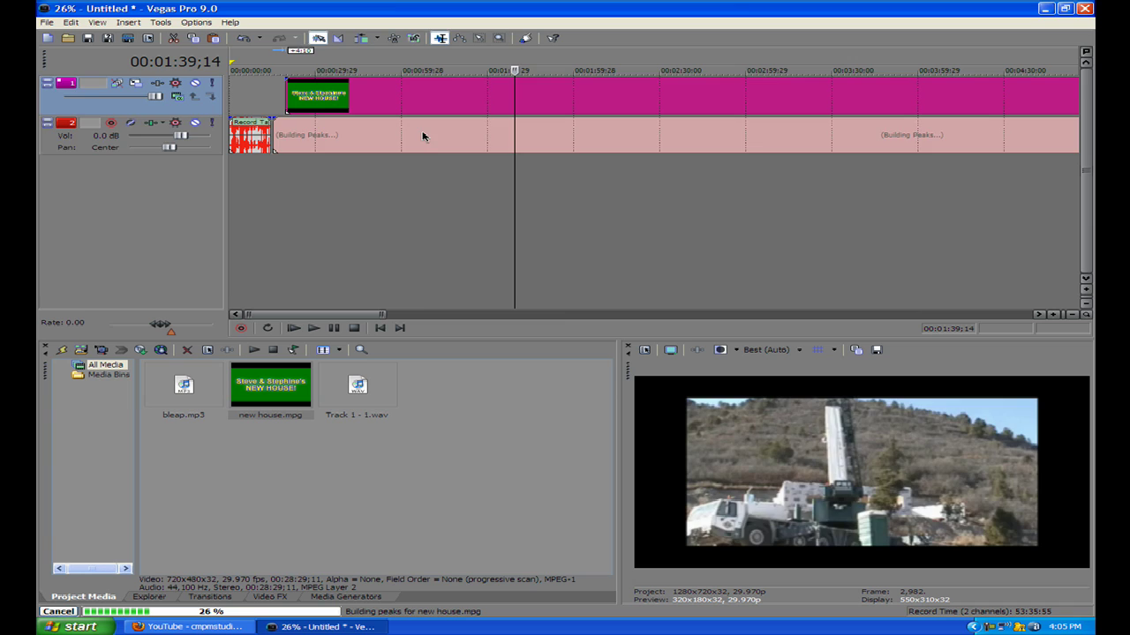
click(422, 134)
key(Delete)
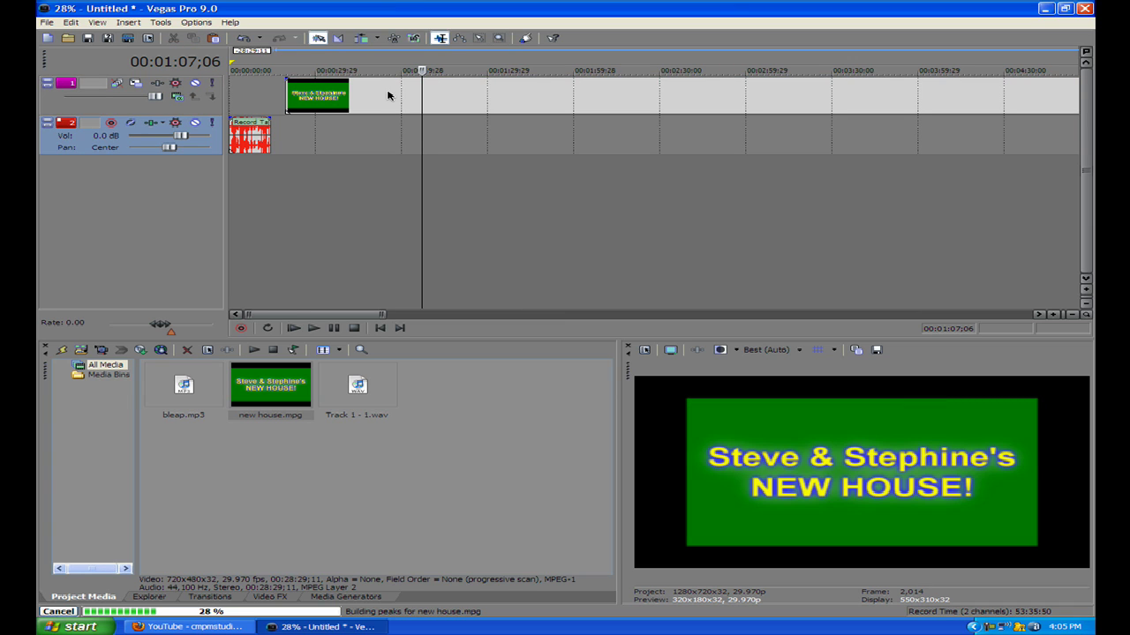
Step: Delete the new house video event and return the cursor to the start of the recording
click(369, 103)
key(Delete)
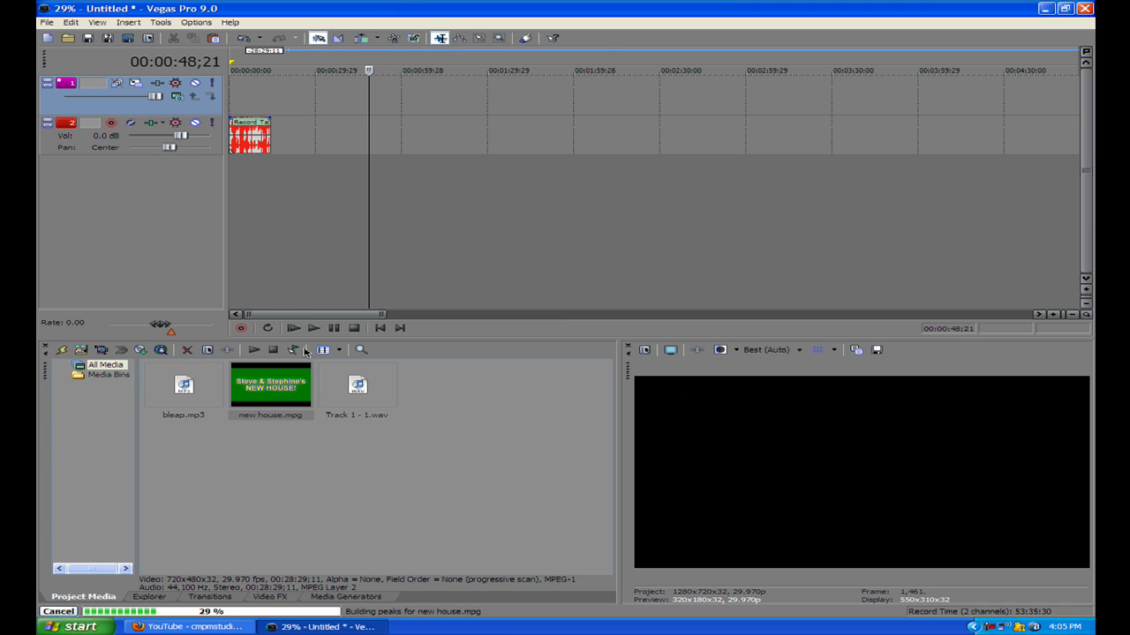
click(220, 135)
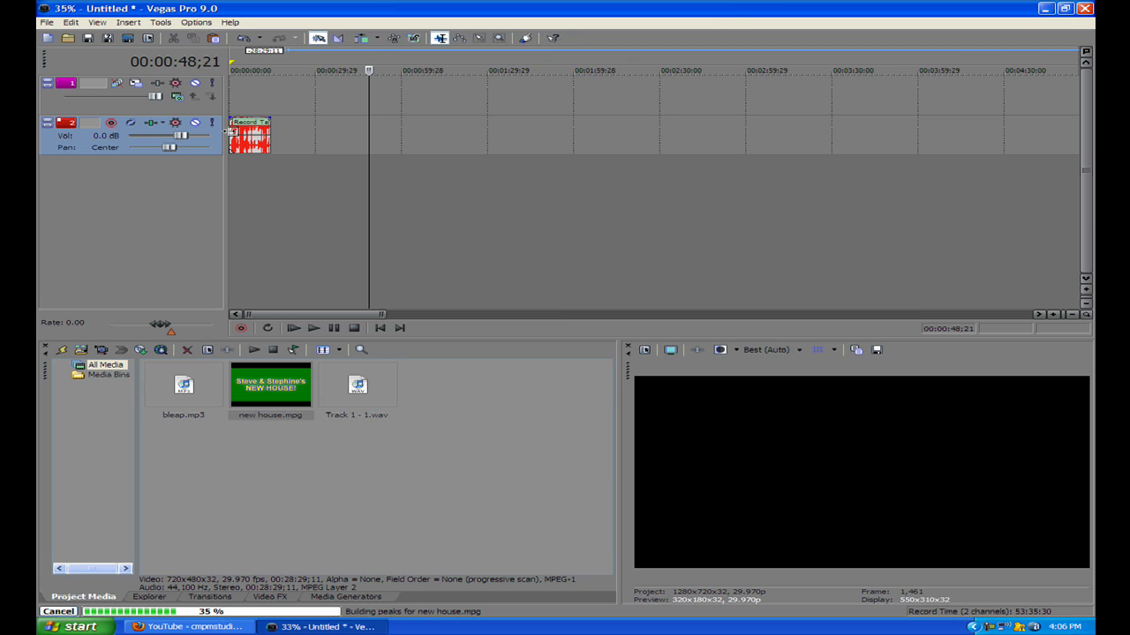
key(Up)
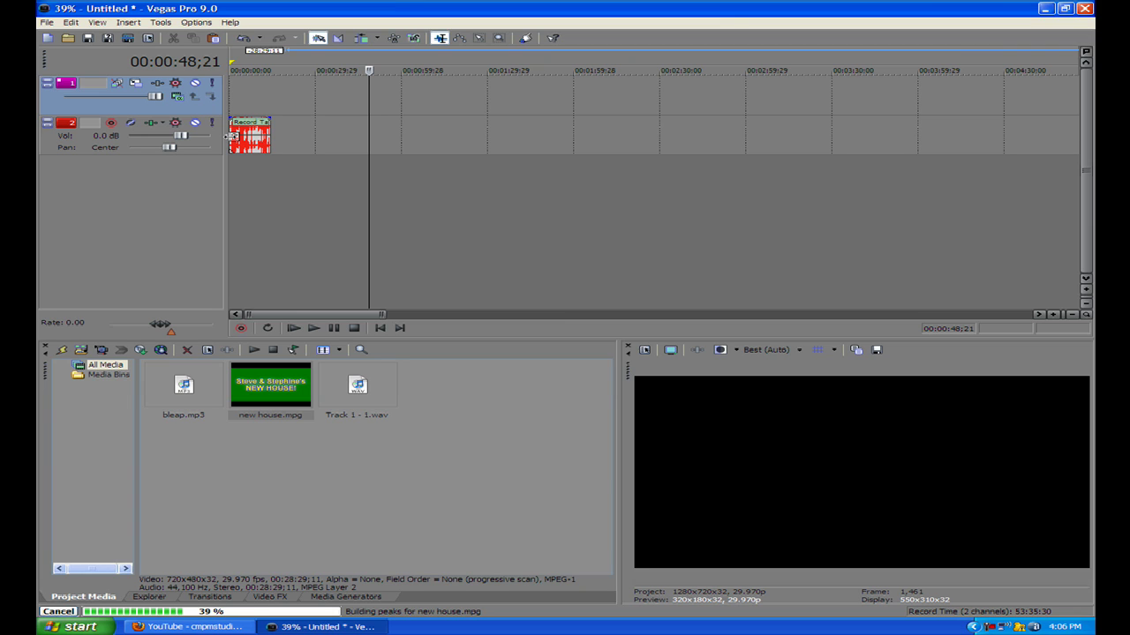
click(231, 137)
scroll(346, 173, up, 5)
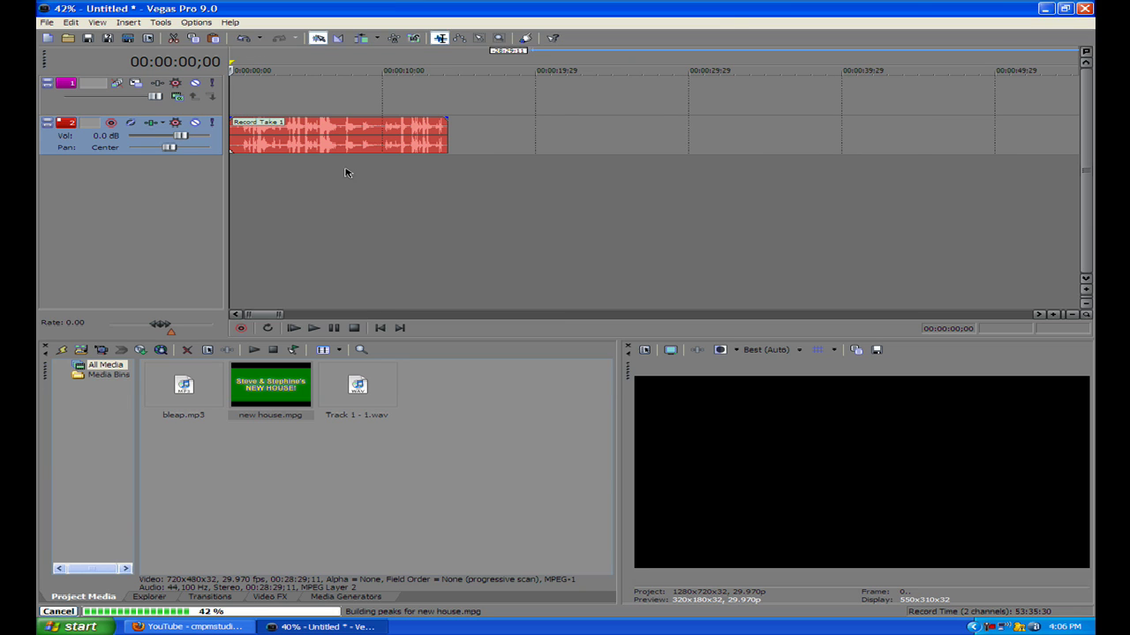
scroll(346, 173, up, 3)
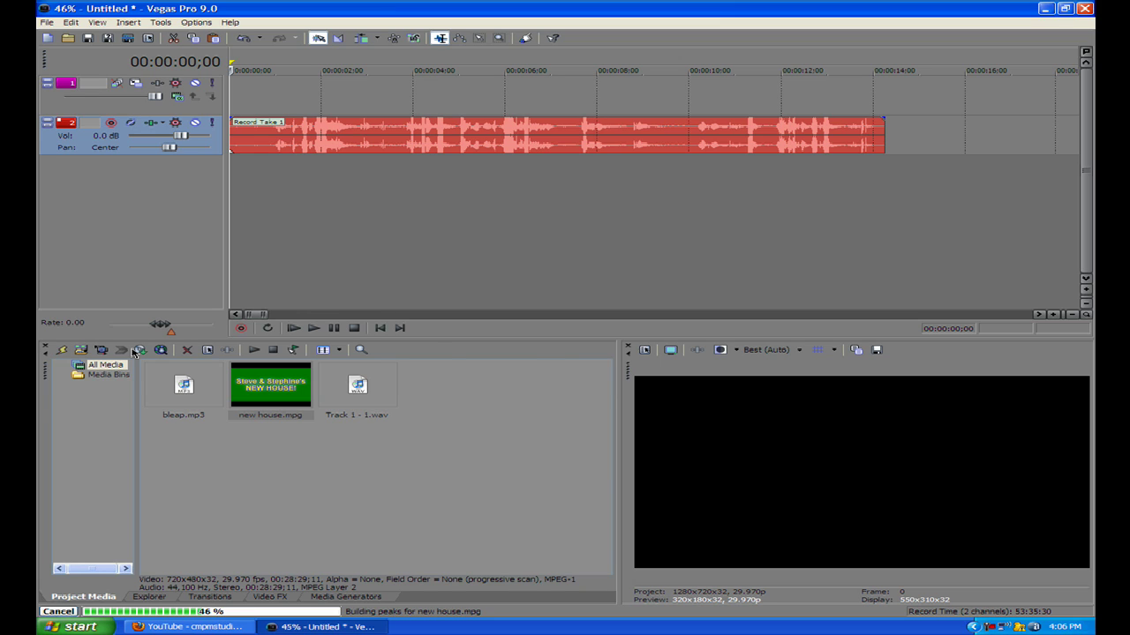
Step: Display the Explorer with the Desktop files and delete the empty video track above the recording
key(alt+1)
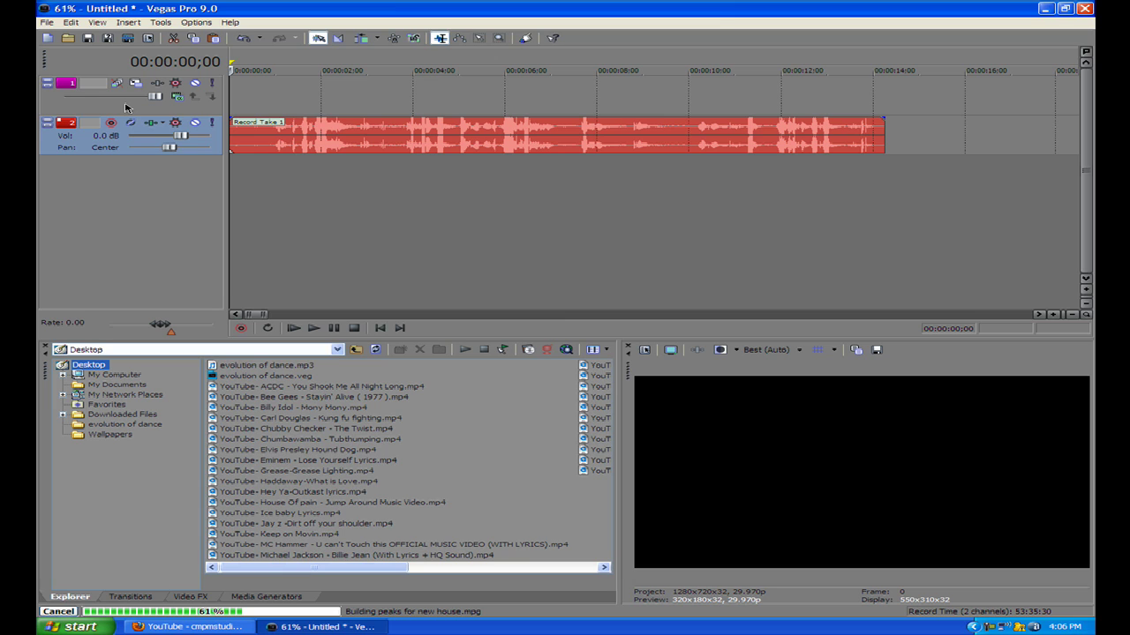
click(66, 107)
key(Delete)
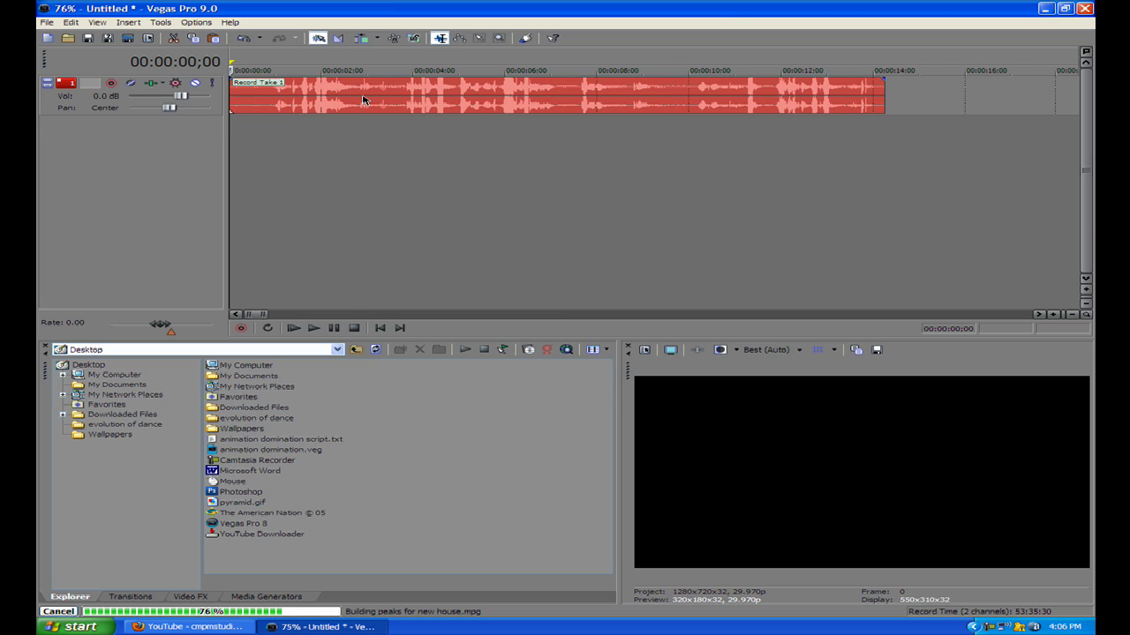
scroll(238, 105, down, 10)
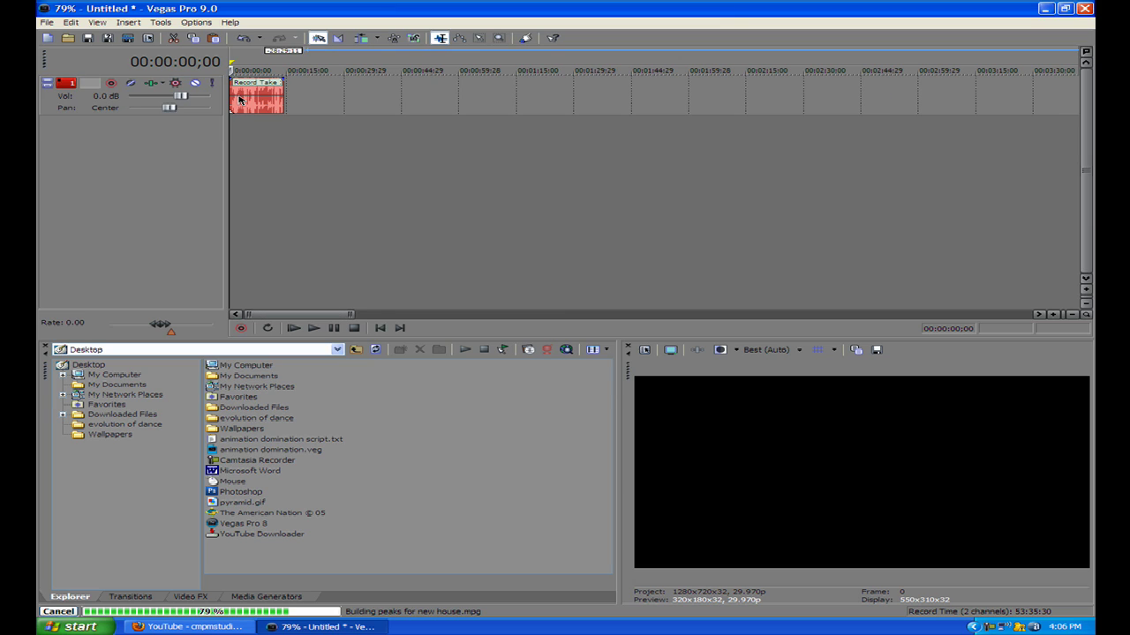
click(239, 99)
click(231, 97)
scroll(323, 120, up, 10)
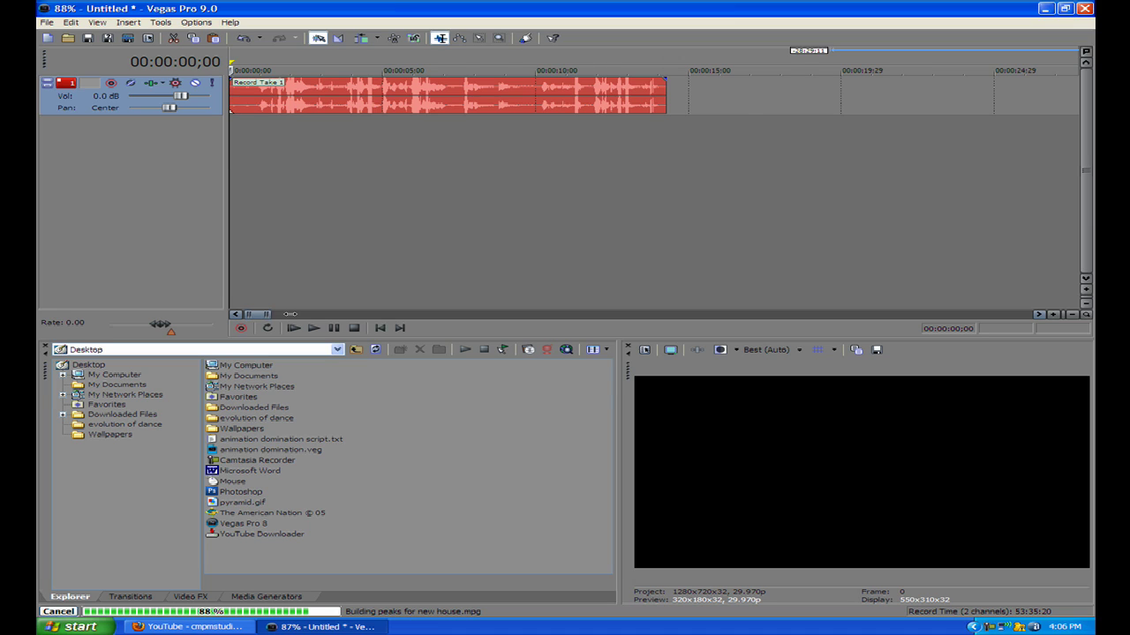
drag(289, 313, 299, 313)
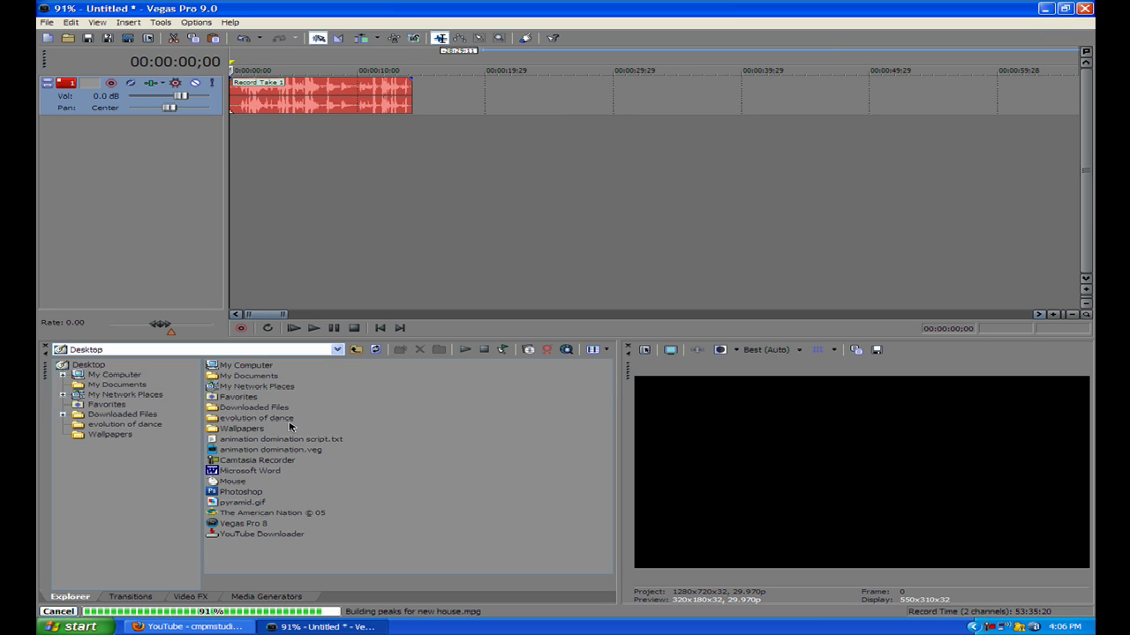
Step: Switch to the Firefox window with the cmpmstudios YouTube channel
click(187, 626)
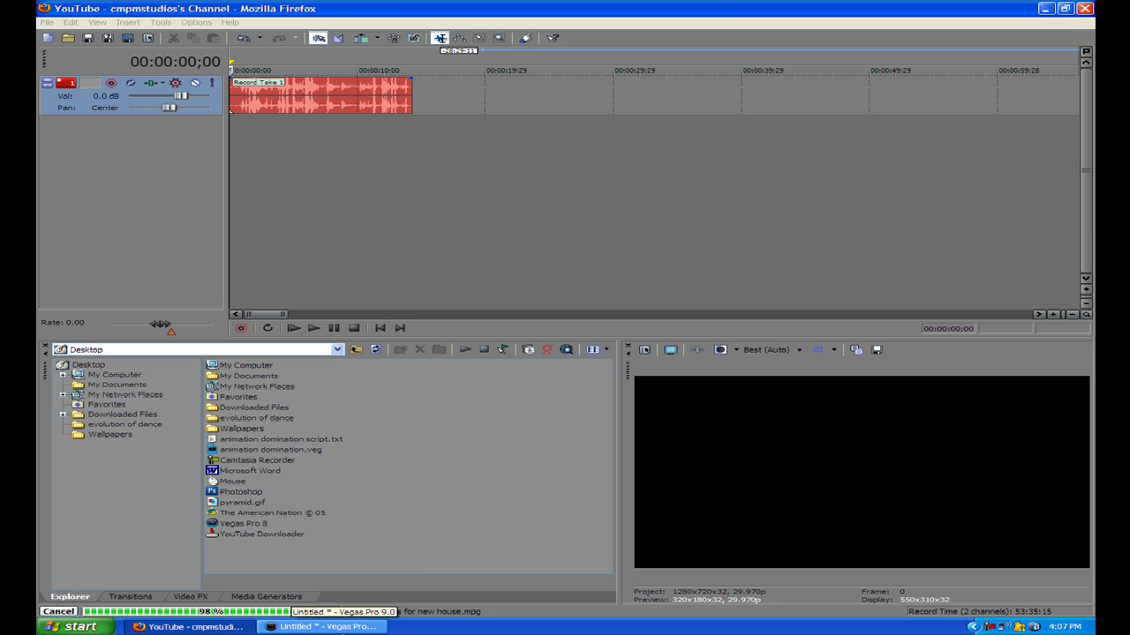
click(447, 627)
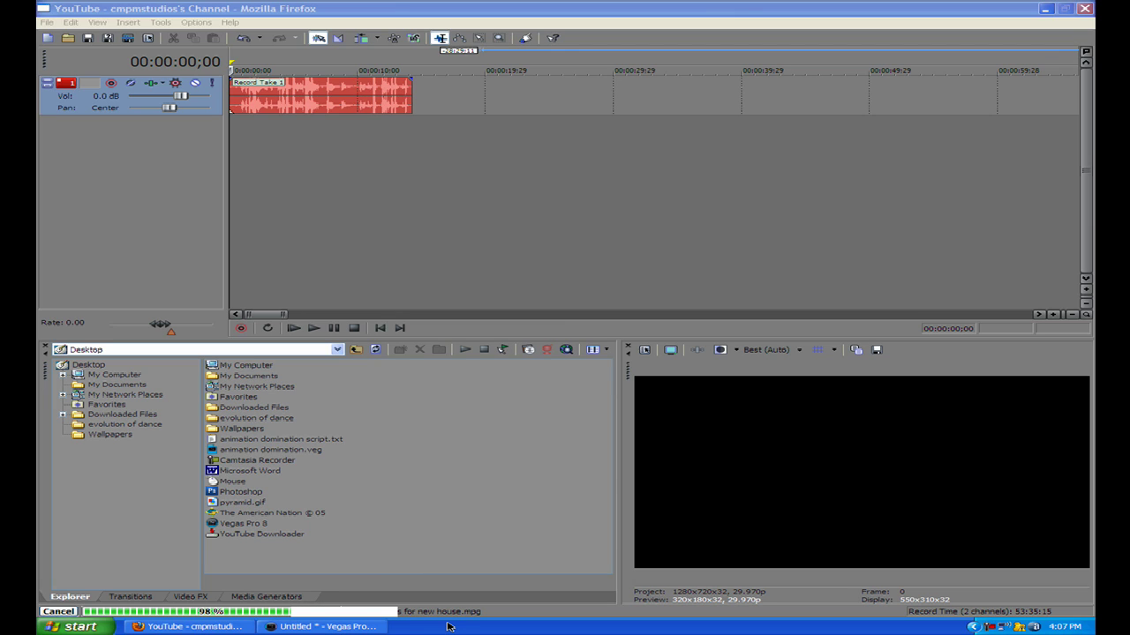